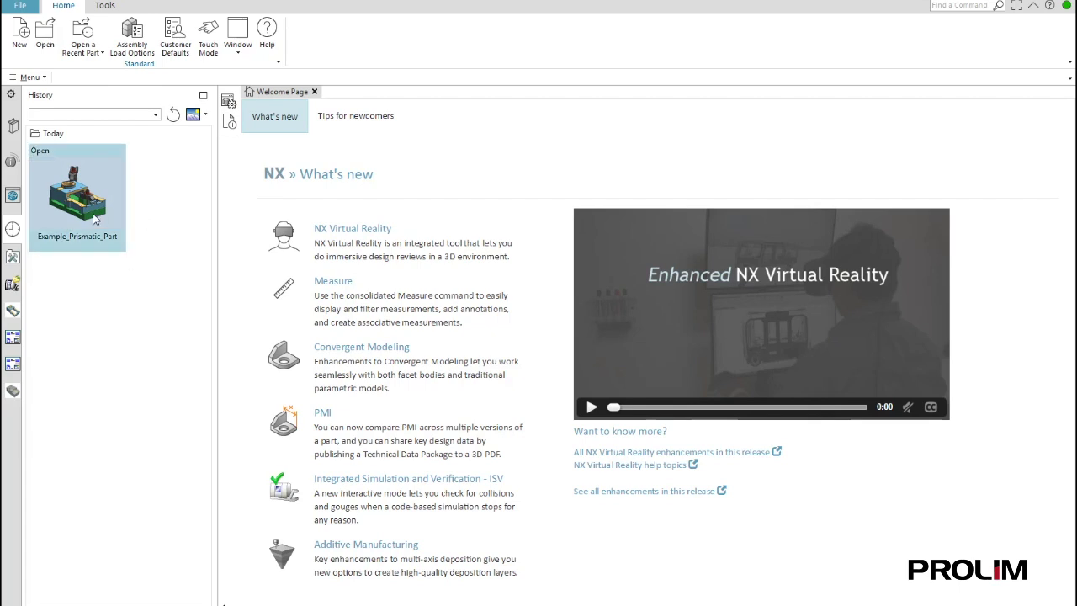
Open Example_Prismatic_Part and create the setup file Prismatic_Part_Example_setup_1.prt from the FBM Setup - Prismatic template
drag(96, 216, 93, 214)
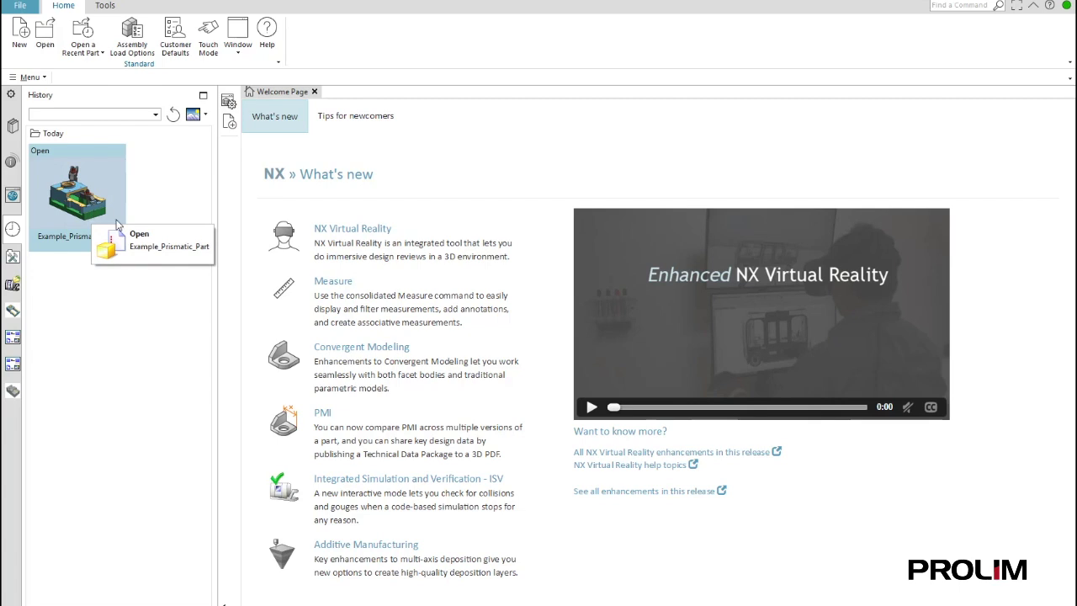
click(74, 221)
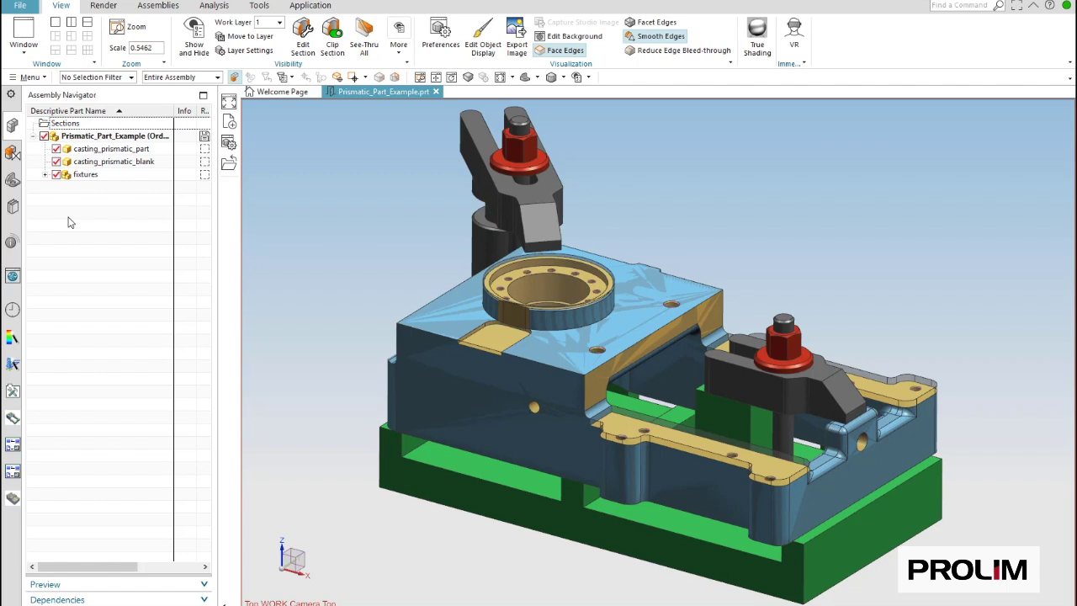
click(19, 6)
click(30, 26)
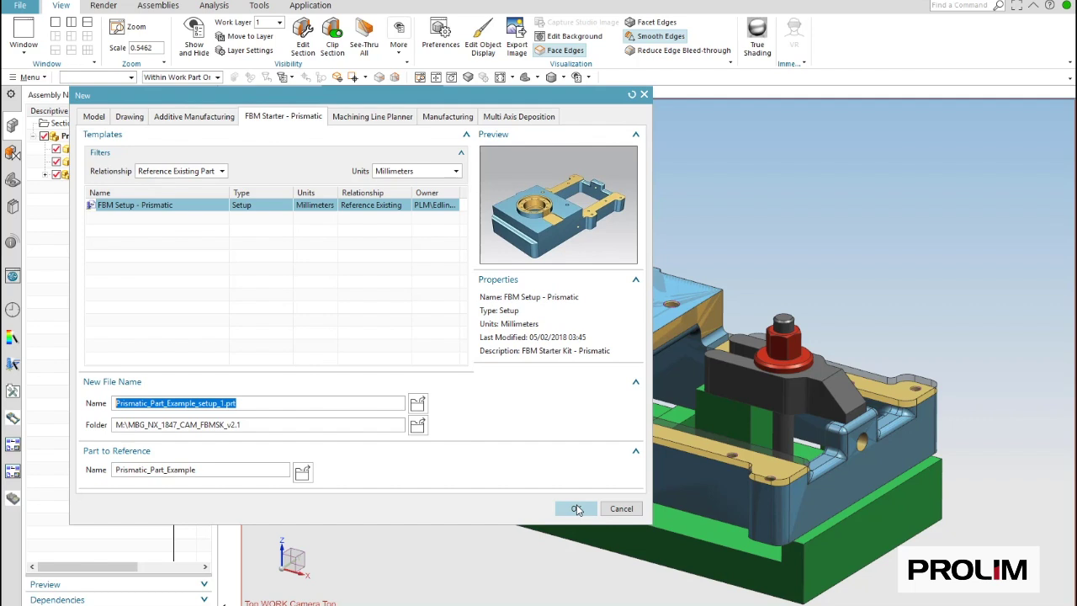
click(577, 509)
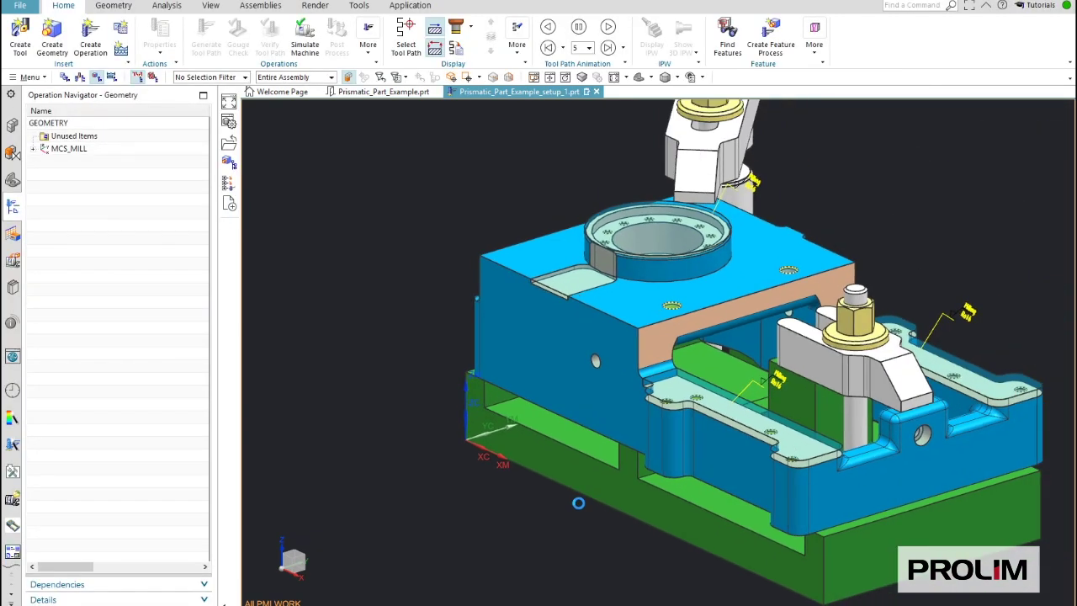
Expand the geometry tree and specify the casting_prismatic_part solid body as the part geometry of WORKPIECE
right_click(192, 342)
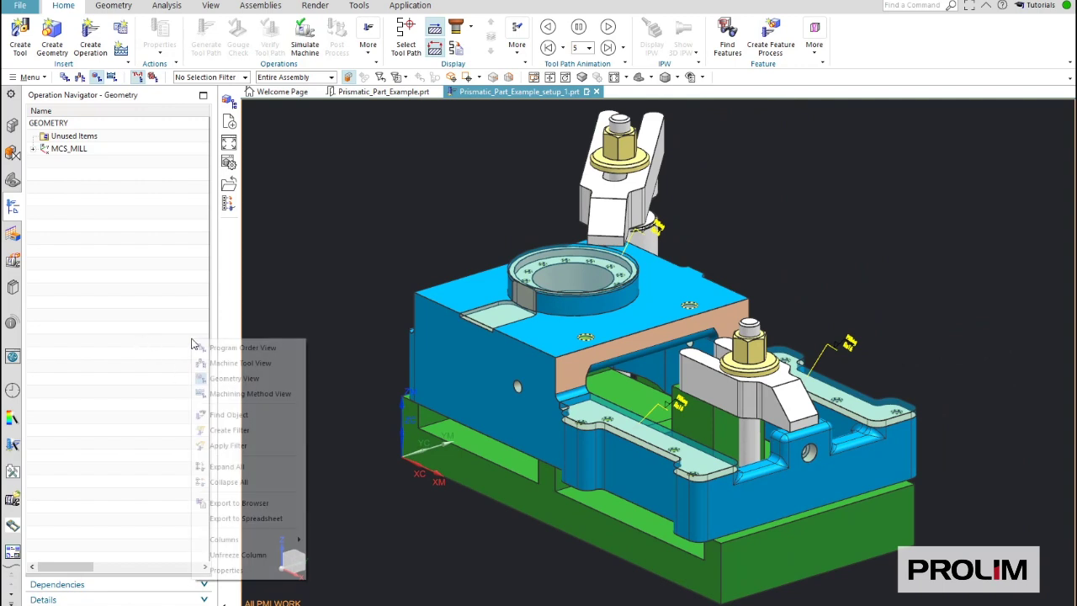
click(223, 465)
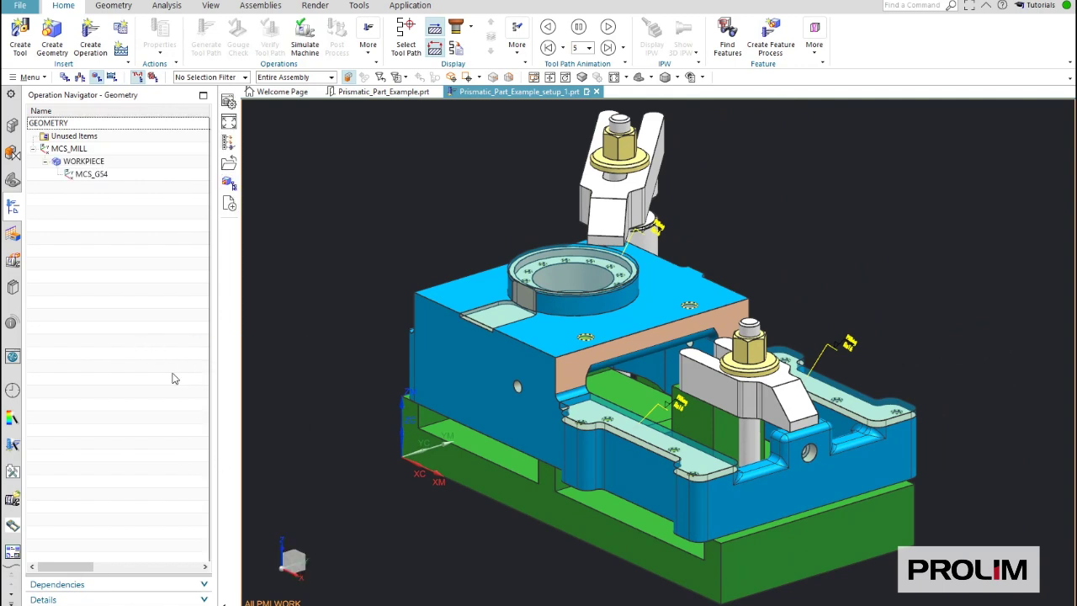
double_click(94, 162)
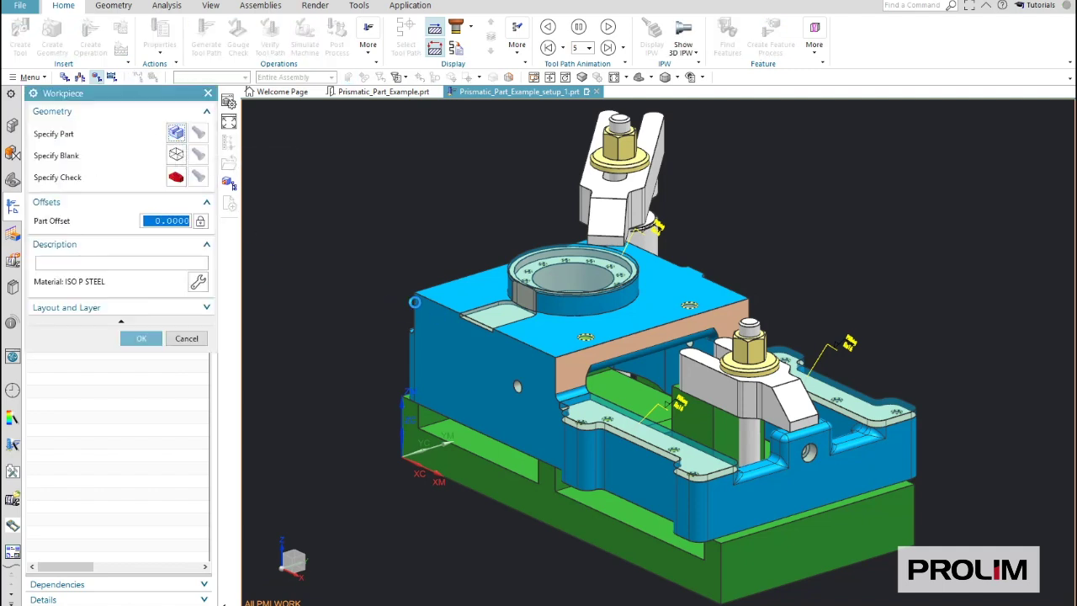
click(394, 301)
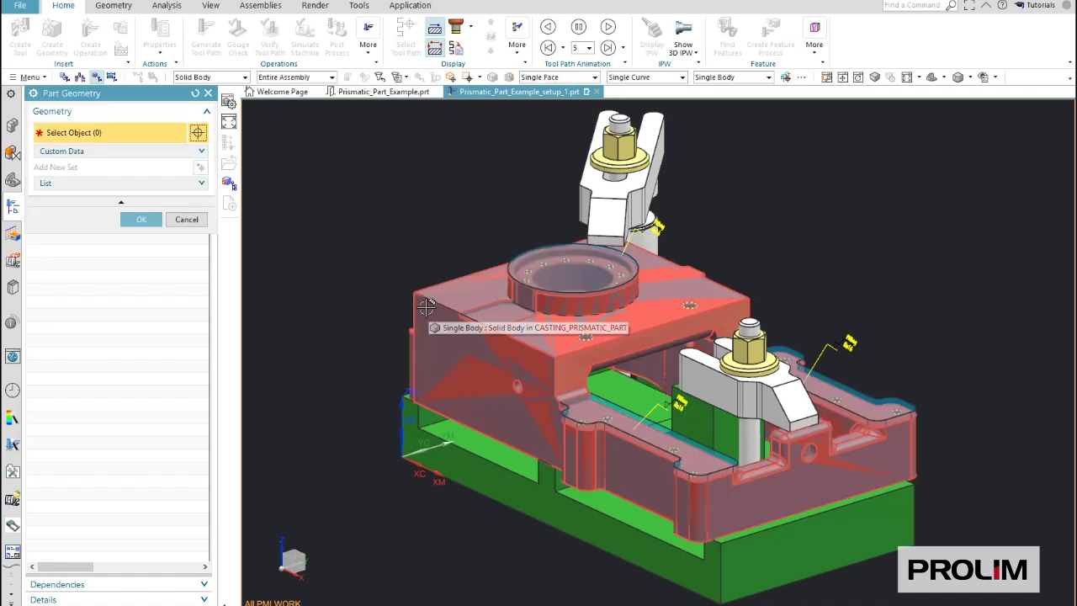
click(426, 306)
click(141, 235)
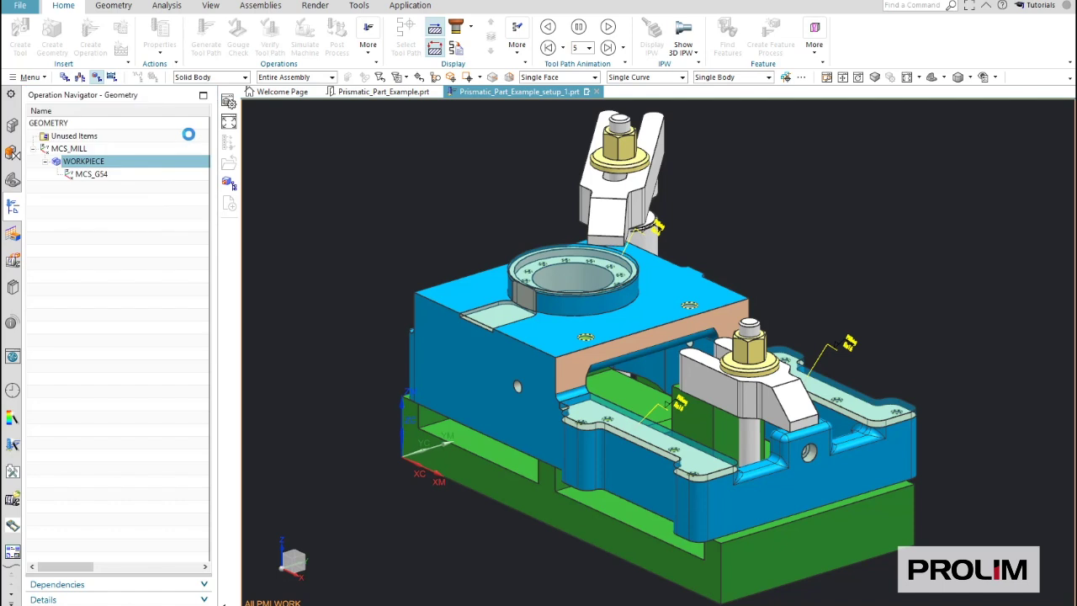
Specify the casting blank body as the blank geometry of WORKPIECE
click(178, 155)
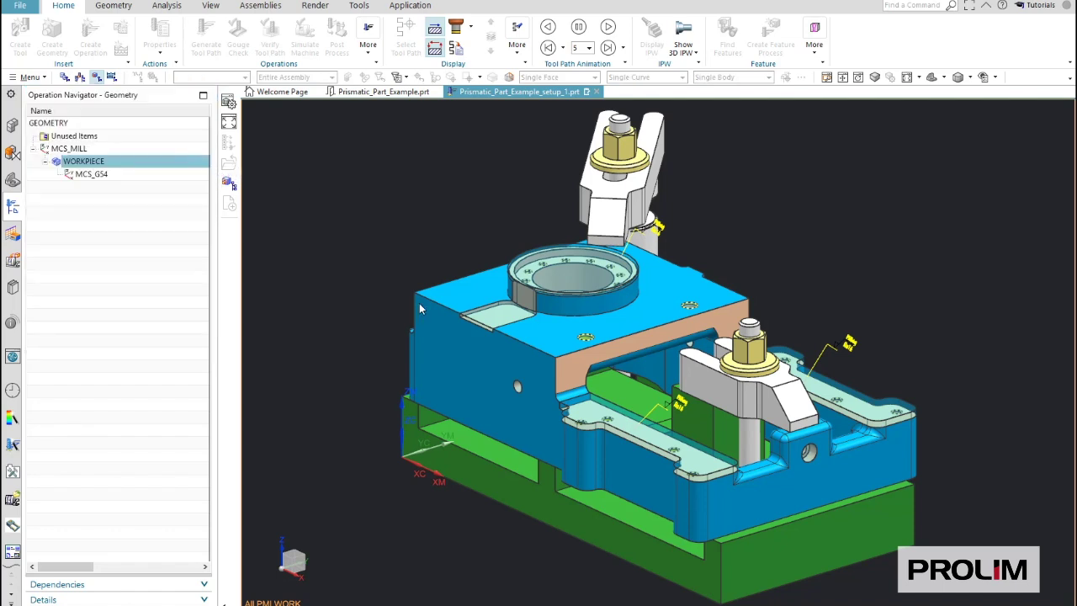
click(488, 301)
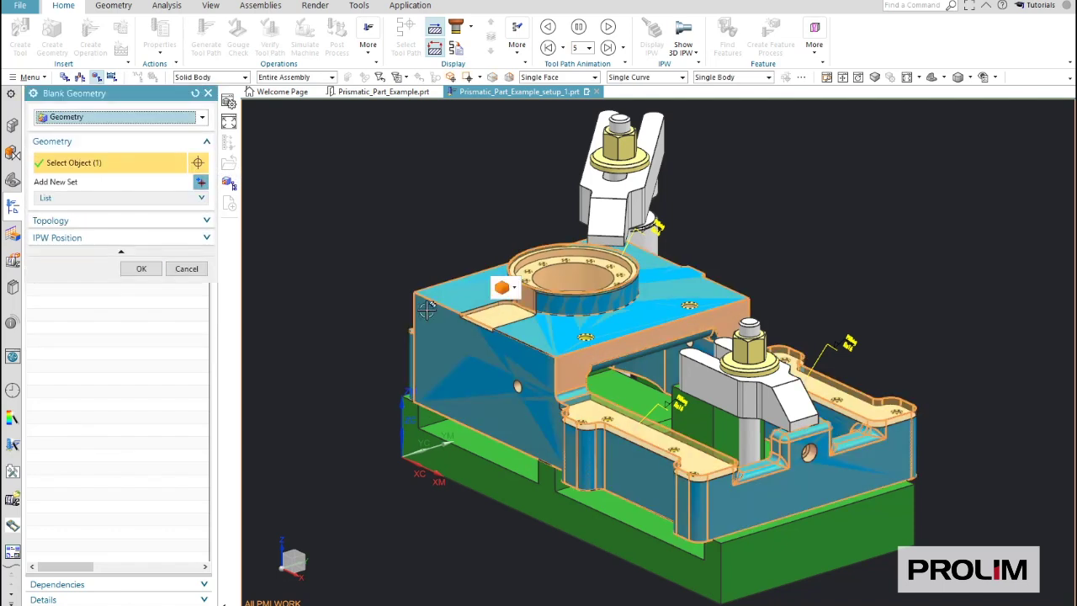
click(148, 270)
Specify both fixture clamps and their bolt assemblies as the check geometry of WORKPIECE
middle_click(638, 197)
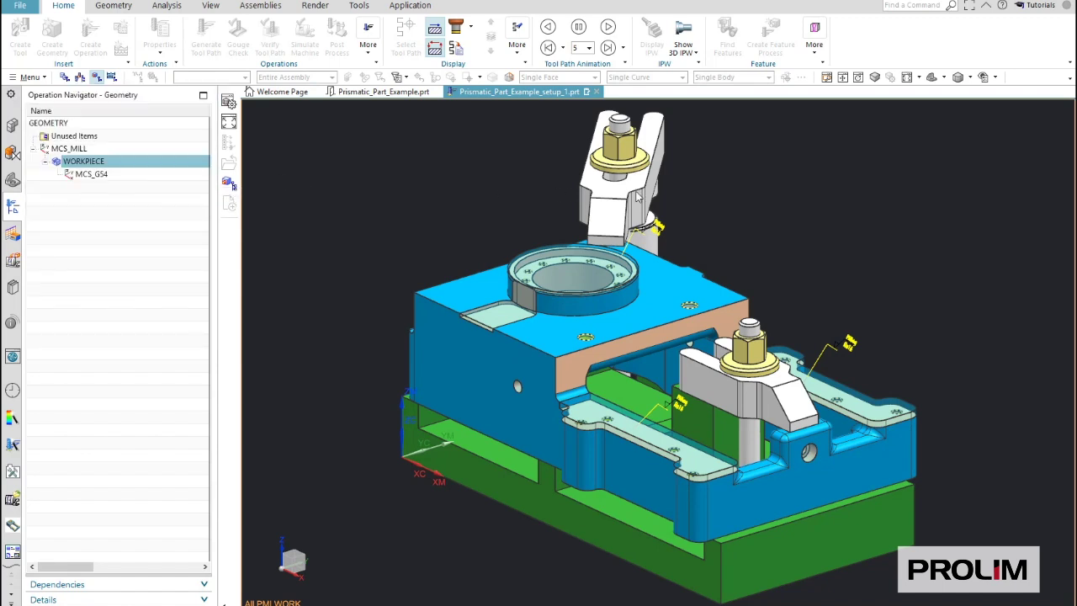
click(637, 195)
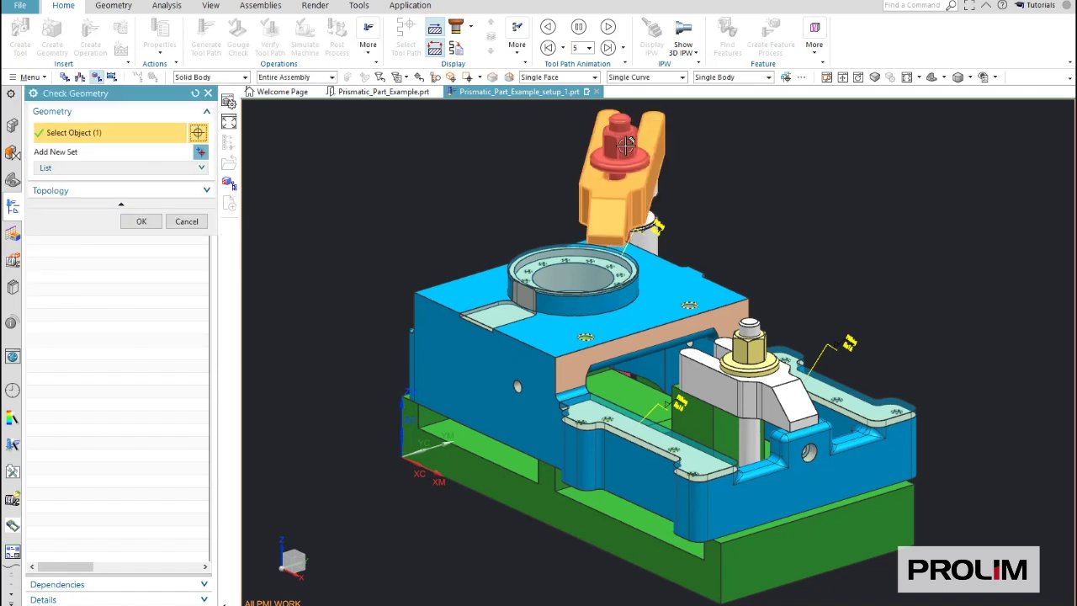
click(625, 146)
click(739, 370)
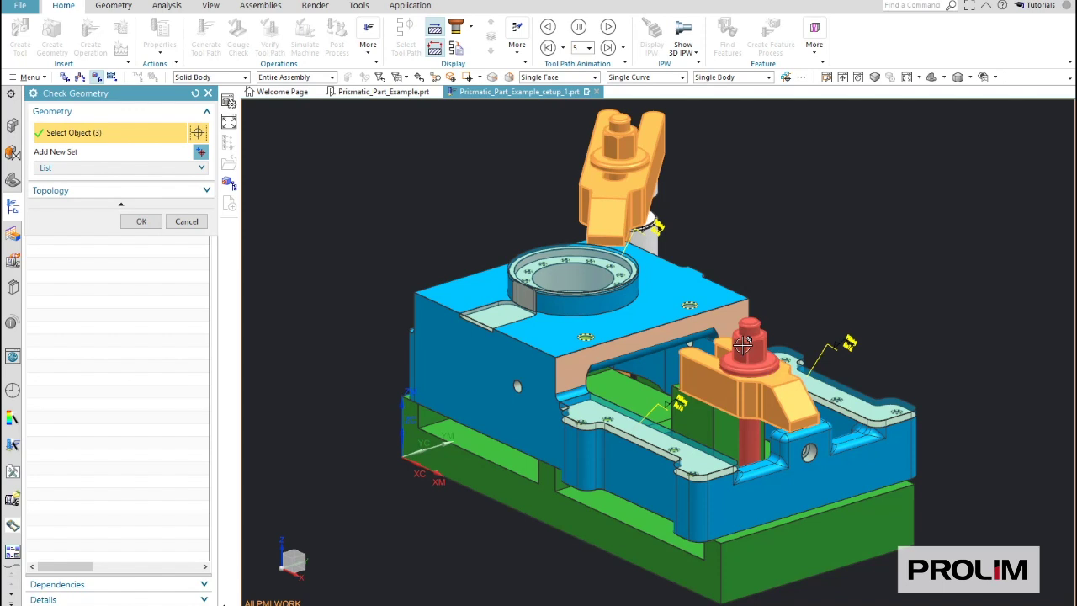
click(742, 343)
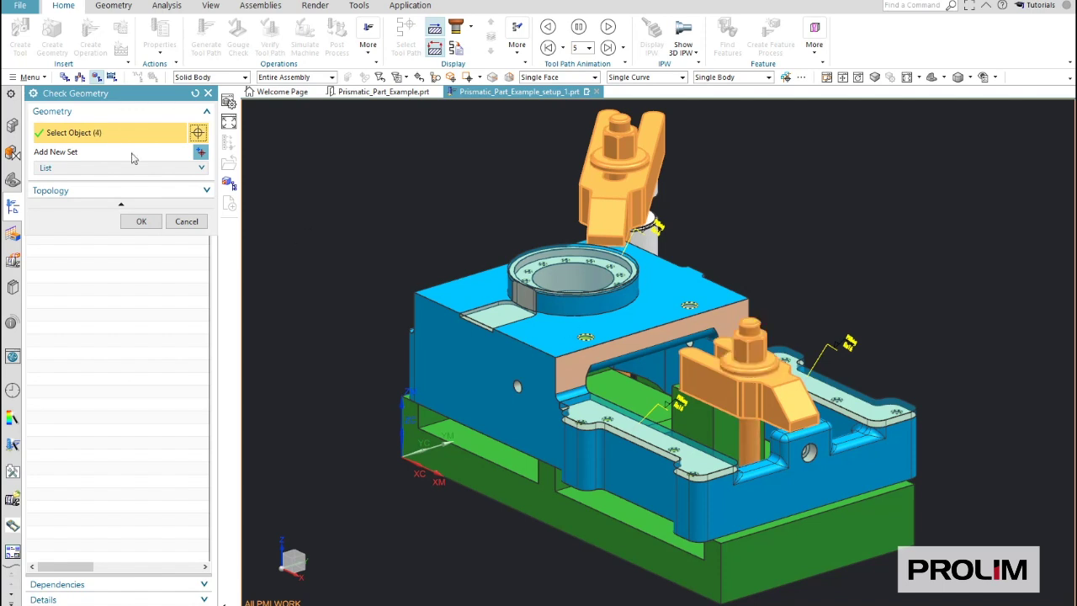
click(134, 222)
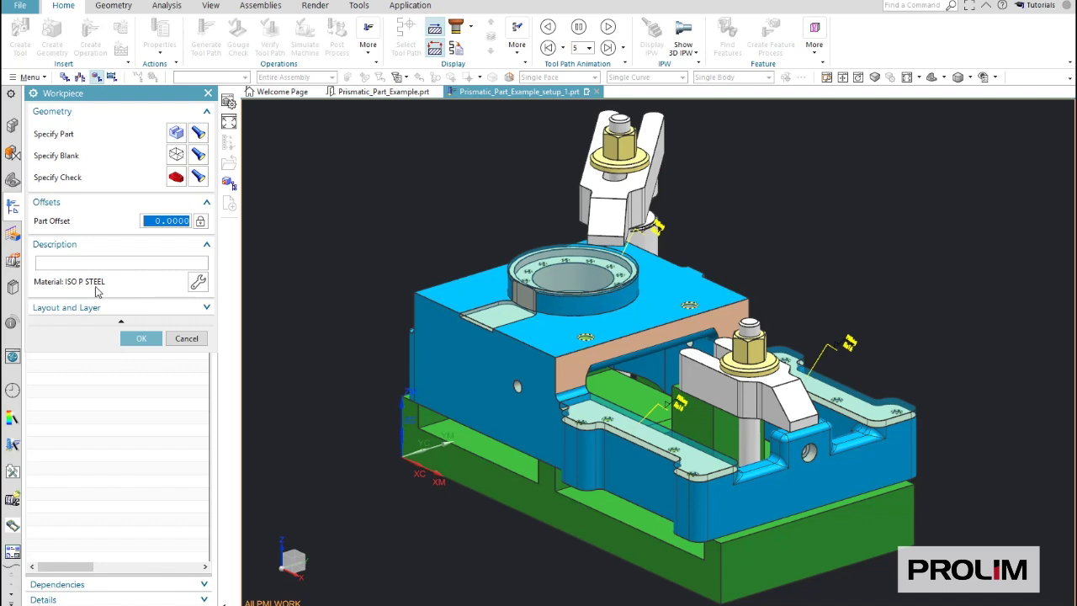
Review the part materials available for the workpiece, keep ISO P Steel, and accept the WORKPIECE definition
click(198, 284)
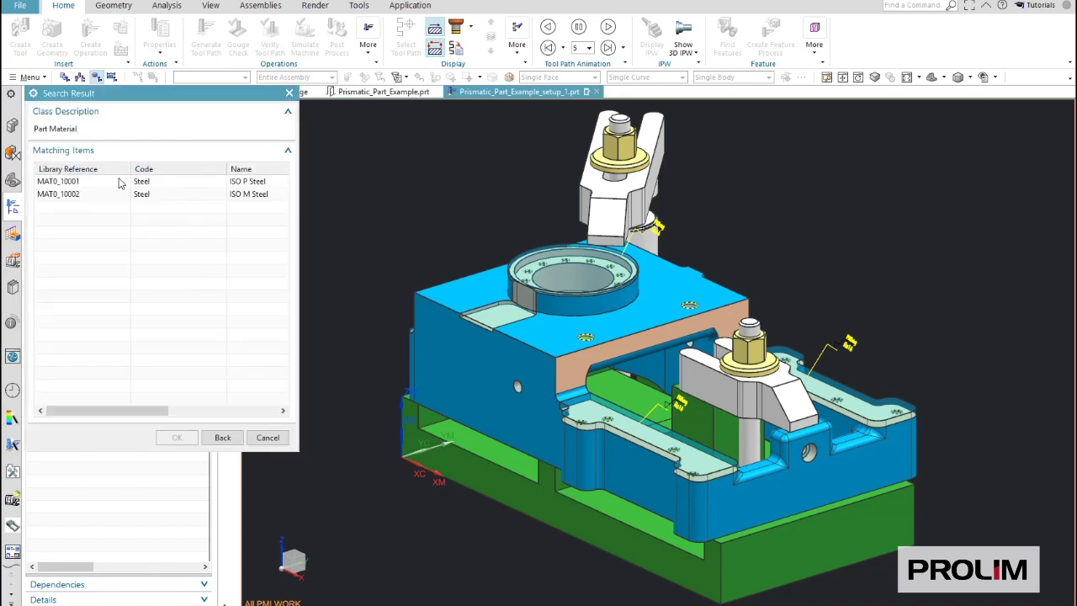
click(229, 438)
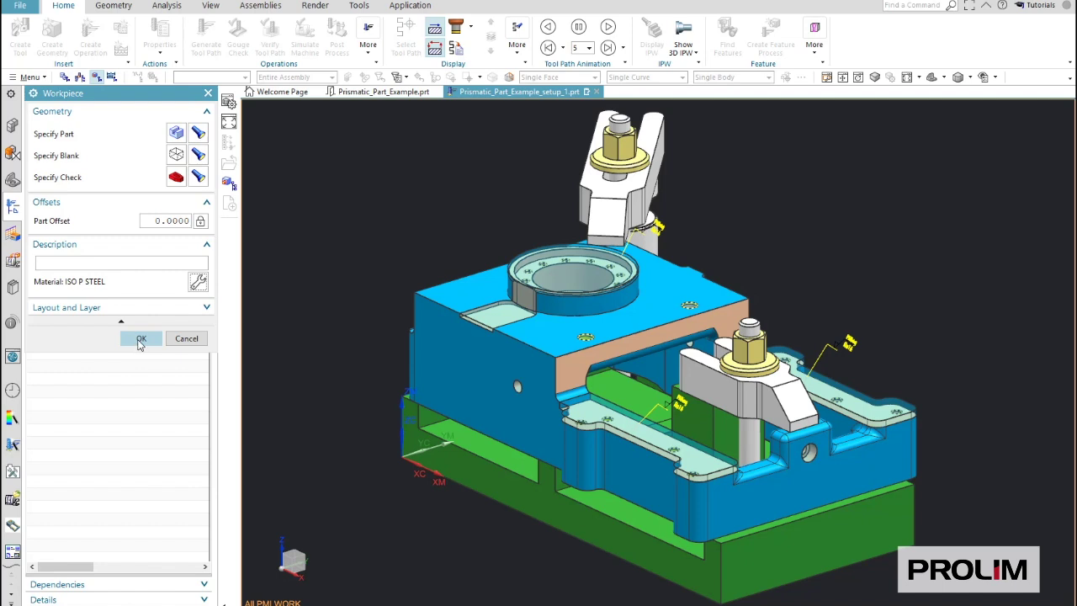
click(140, 339)
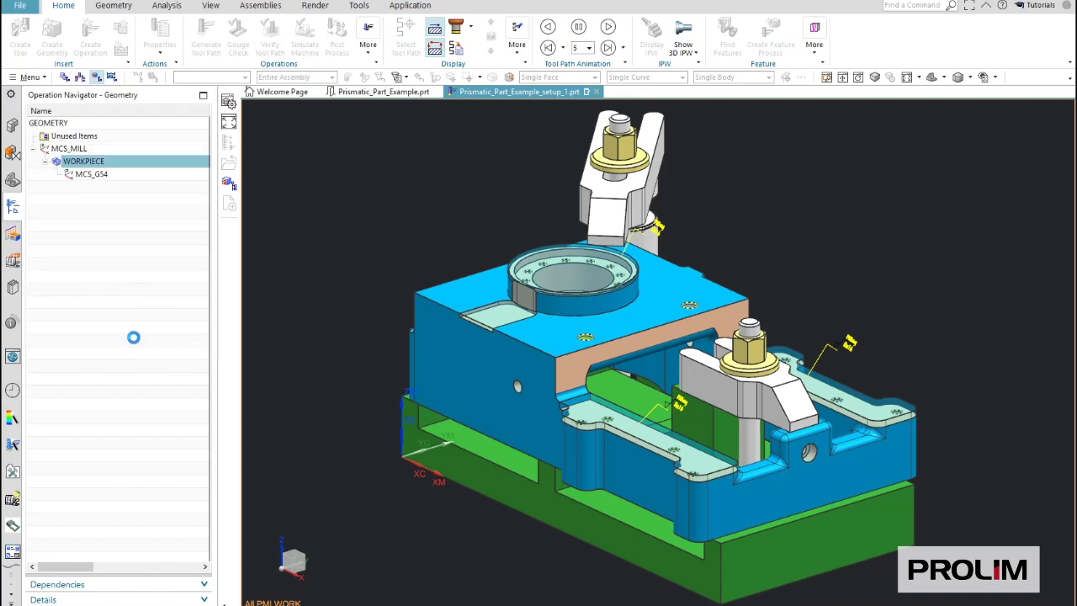
Run Find Features from the Machining Feature Navigator to recognize the machining features of the casting part
click(12, 234)
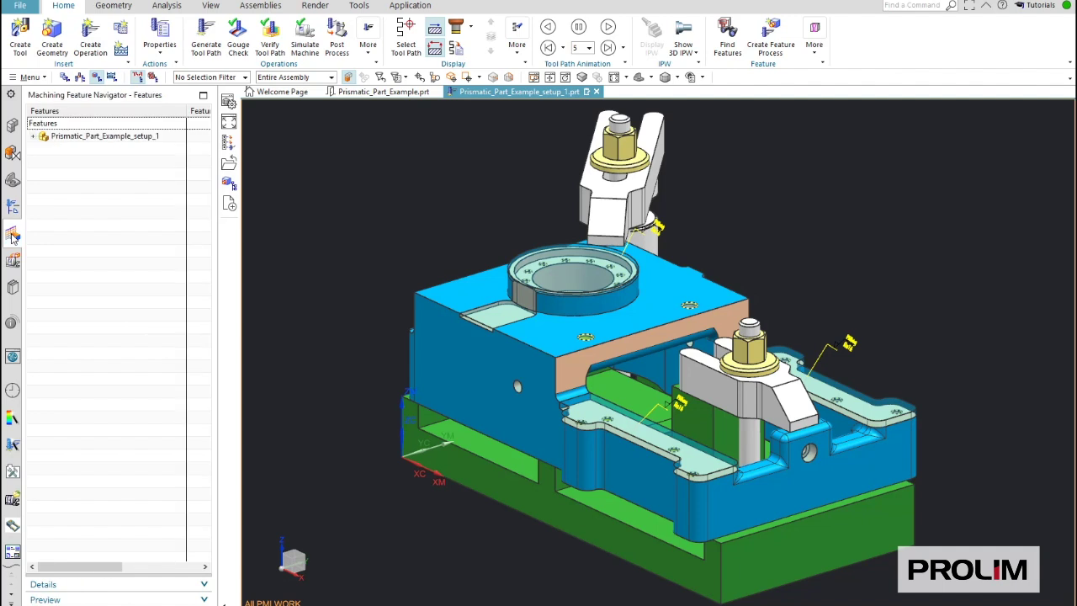
right_click(112, 238)
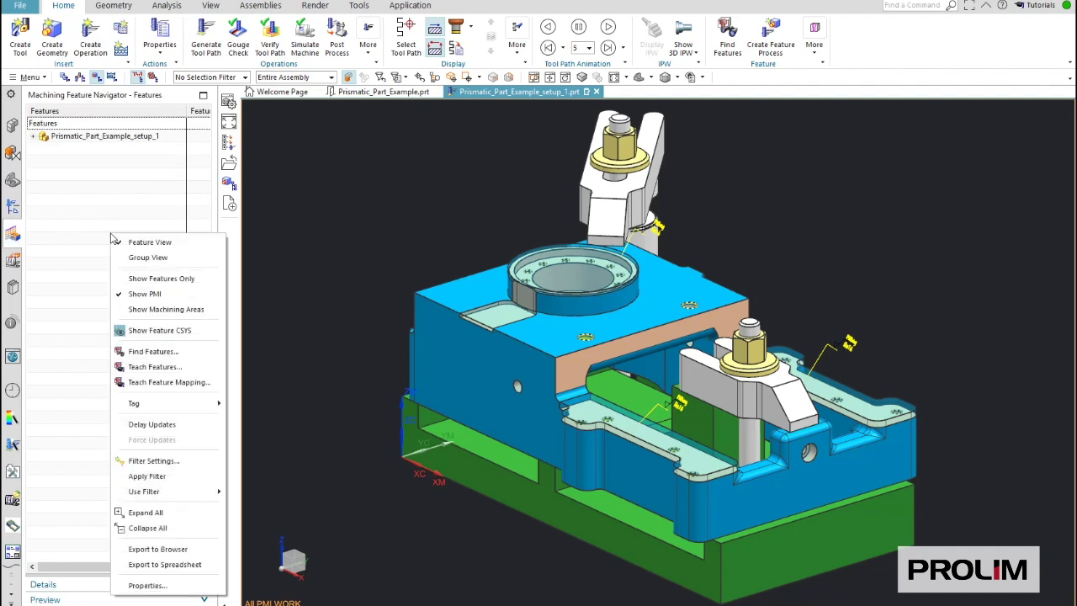
click(167, 351)
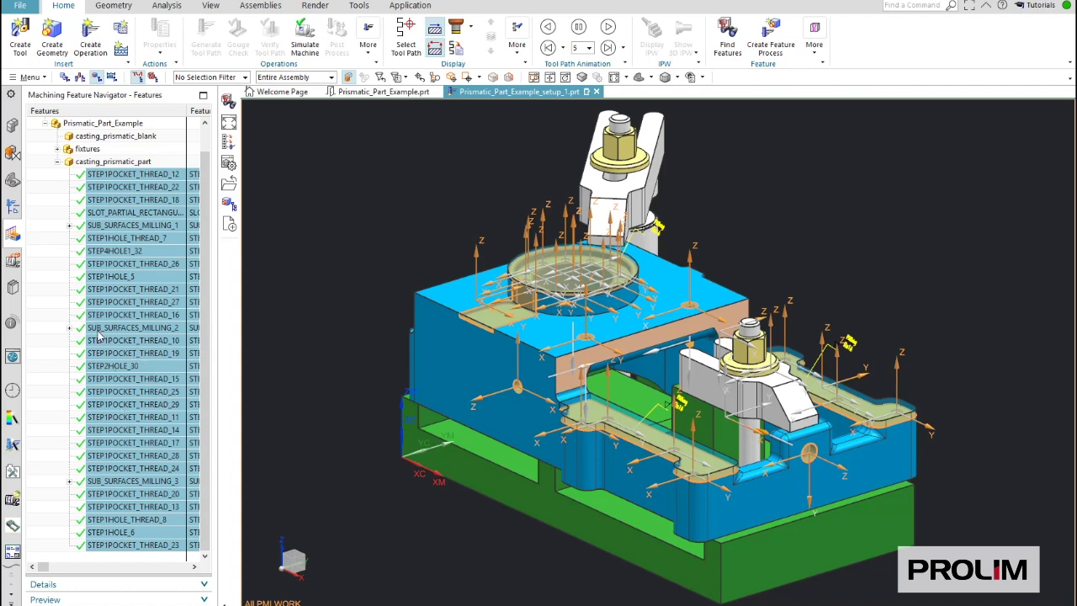
Examine the PMI attached to the SUB_SURFACES_MILLING features in the feature tree
click(70, 327)
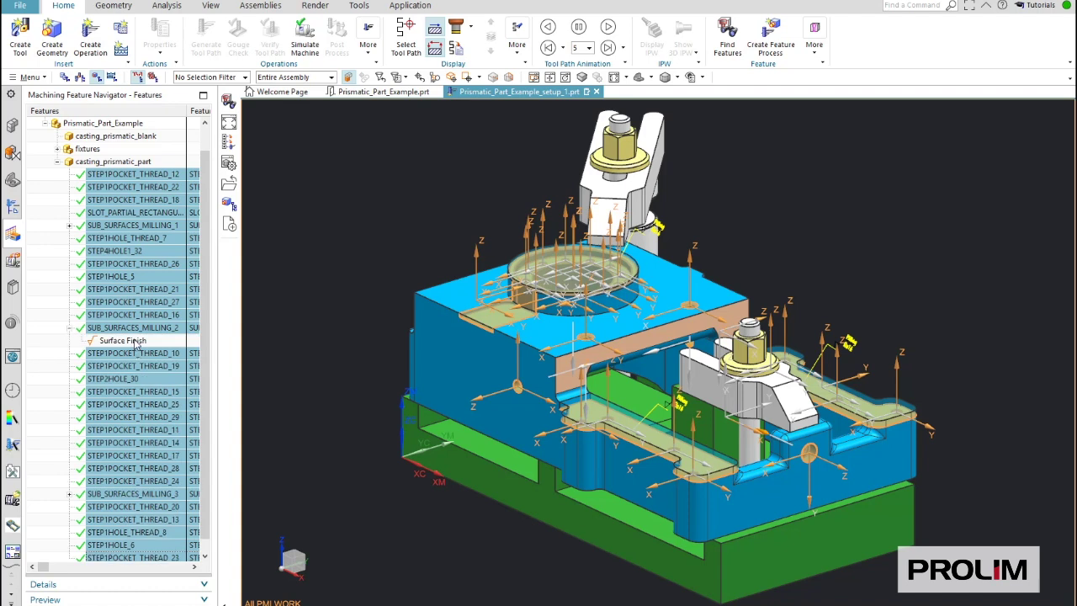
click(69, 327)
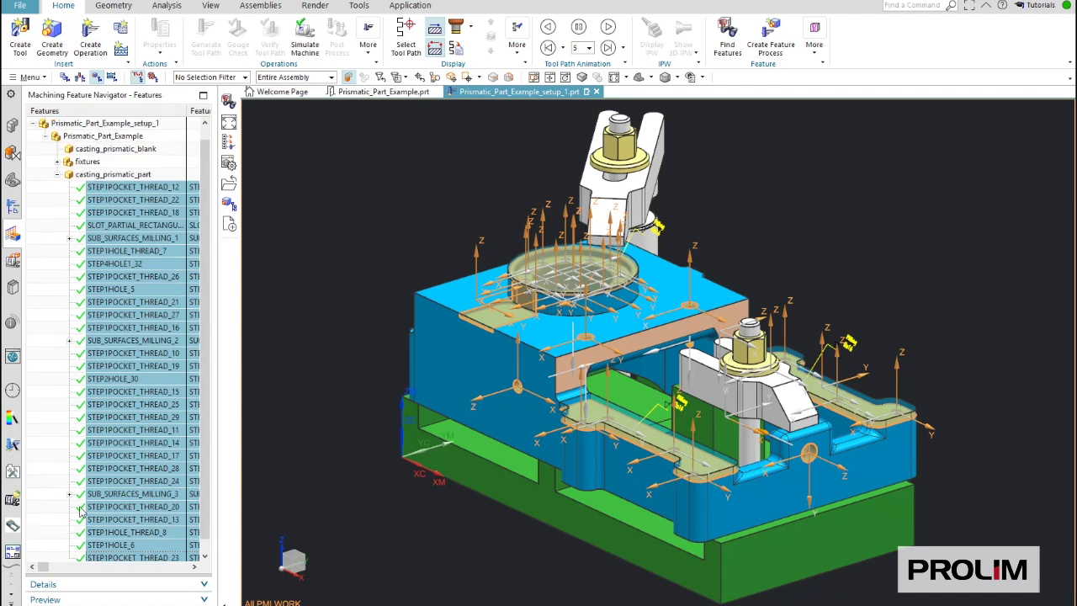
click(69, 493)
click(69, 494)
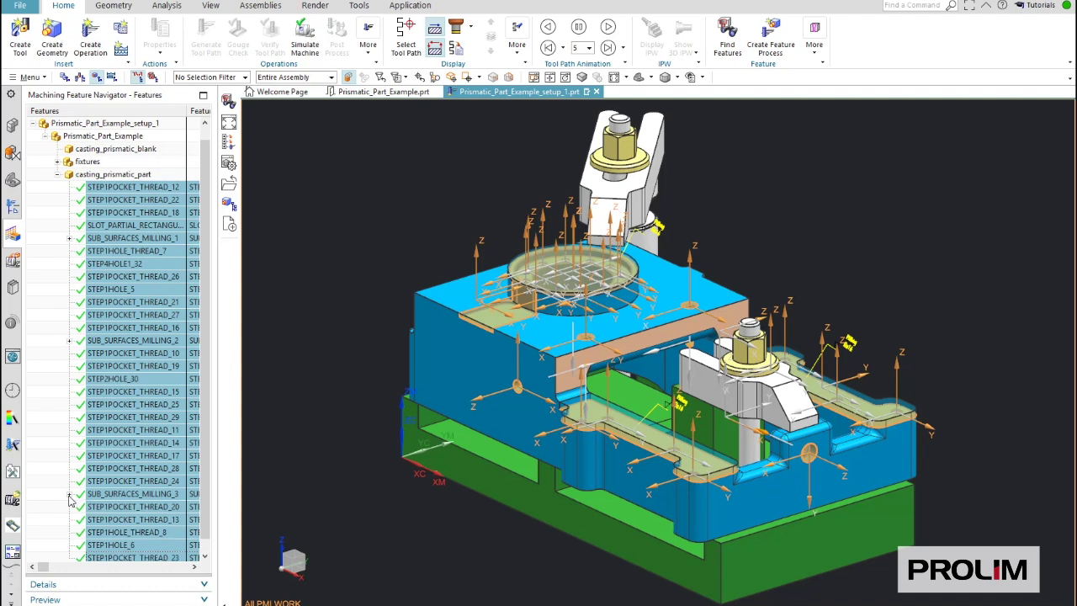
click(69, 238)
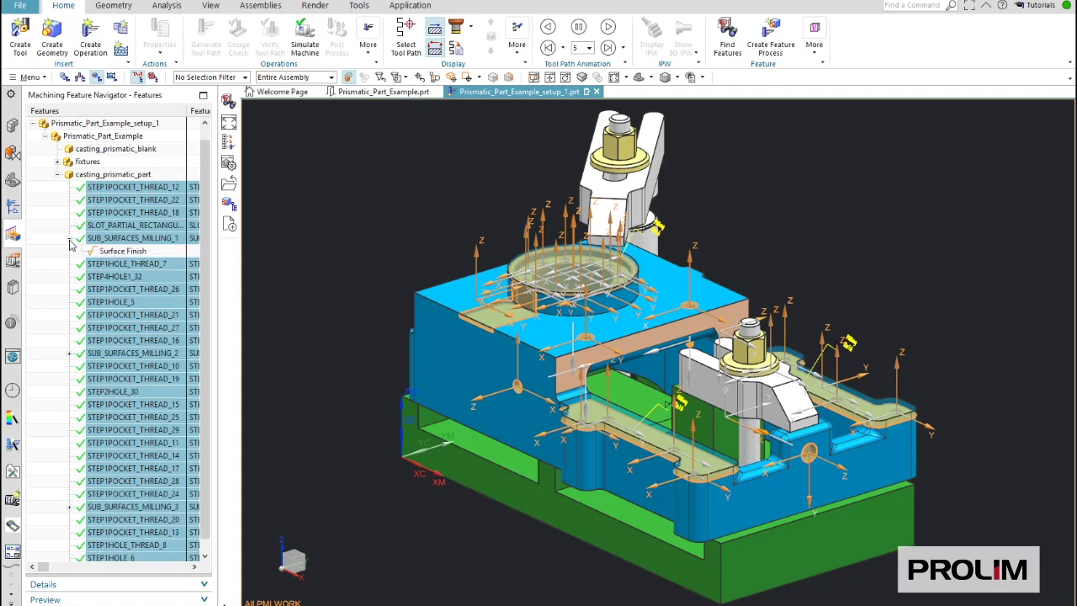
click(70, 240)
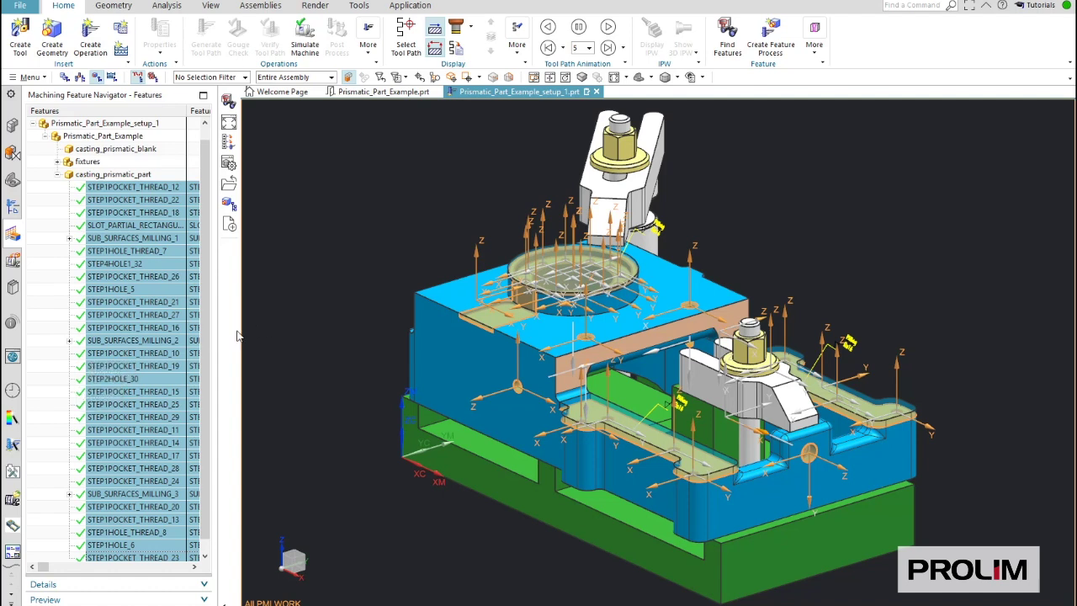
Start a rule-based feature process for all selected casting features and enable the complete OperationSets knowledge library
right_click(140, 328)
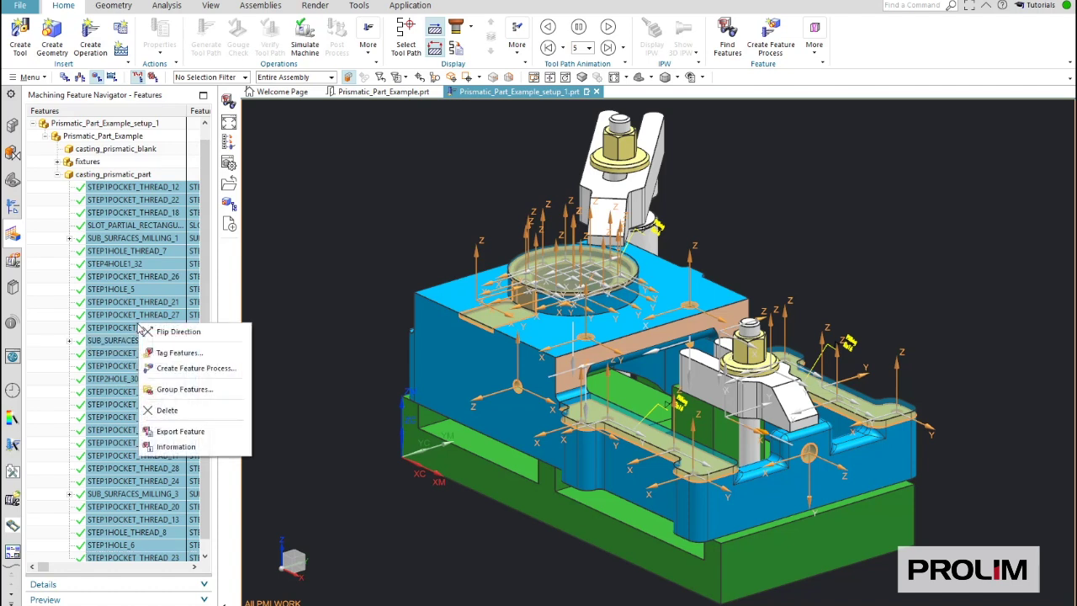
click(169, 368)
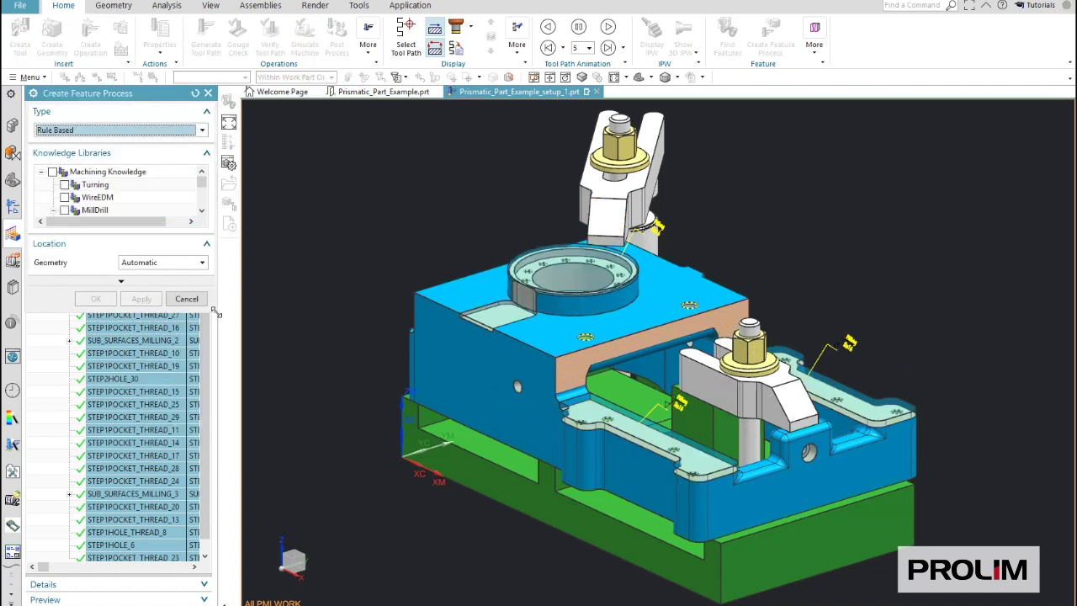
drag(214, 310, 293, 415)
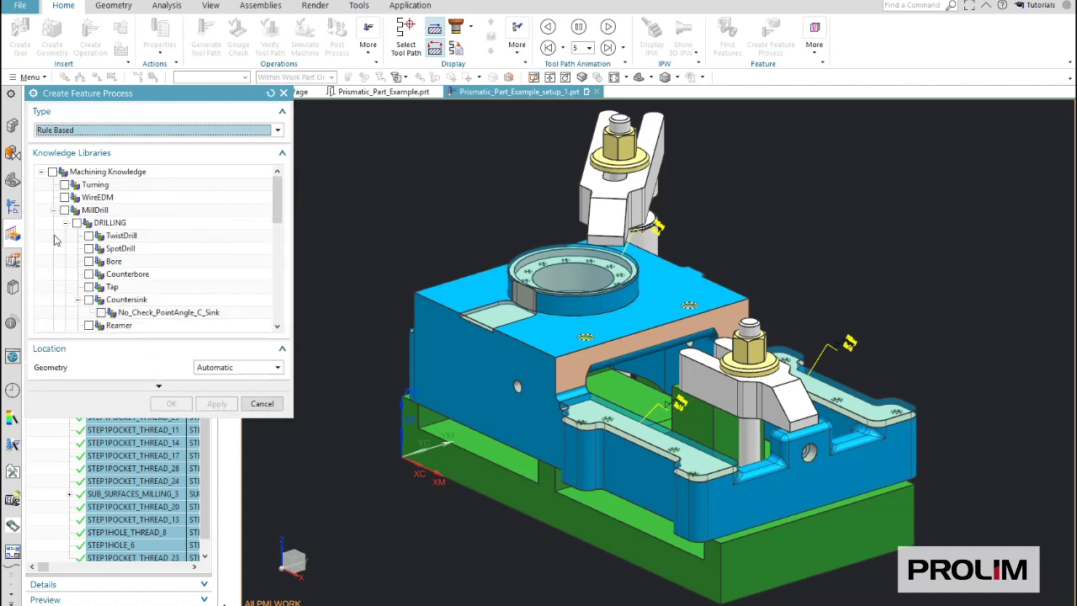
click(53, 209)
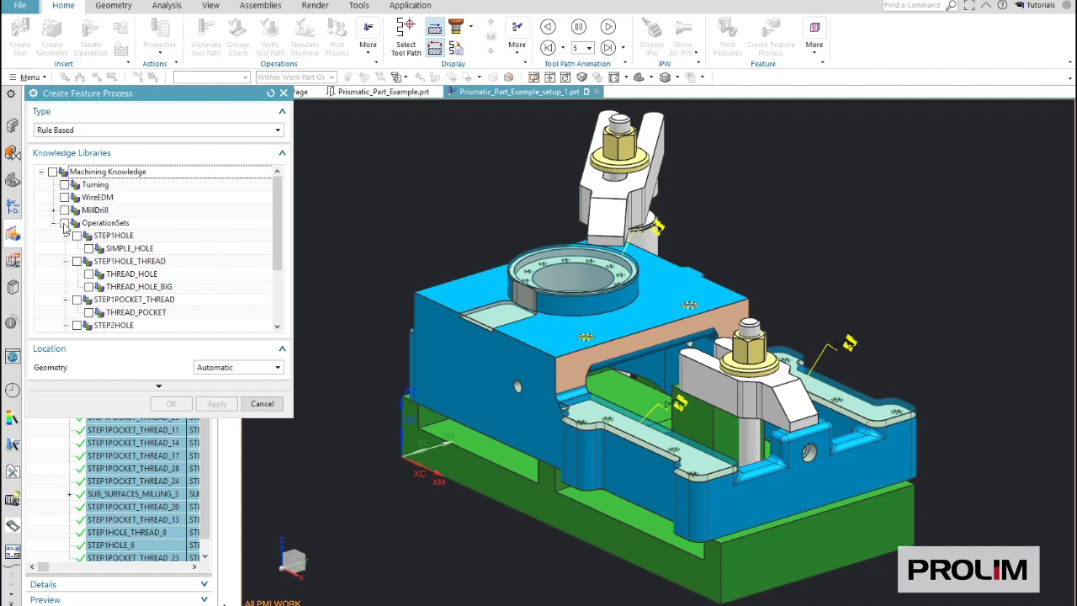
click(64, 223)
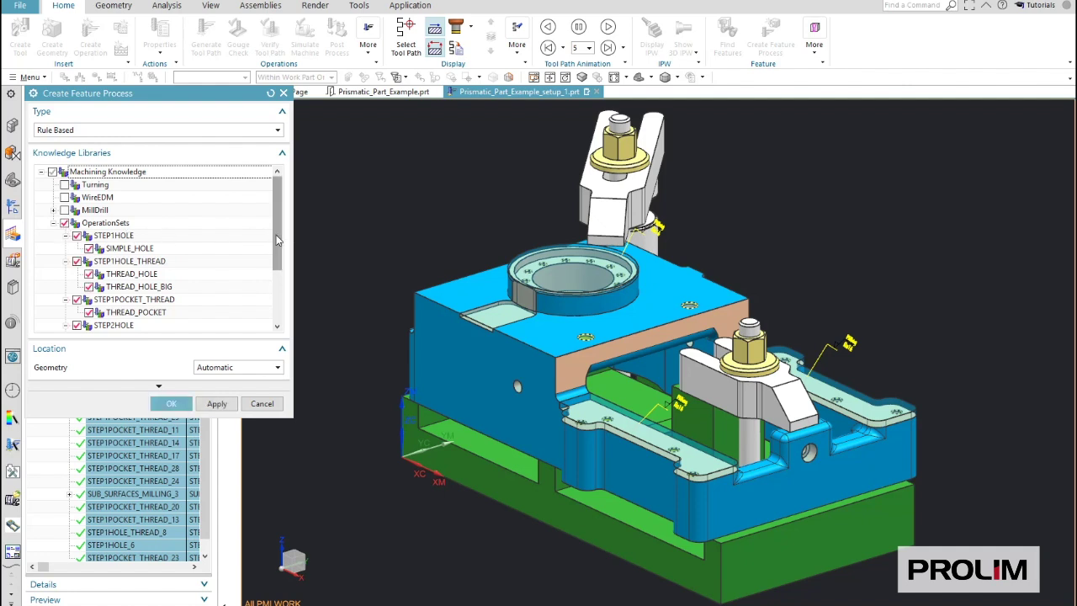
mouse_move(277, 240)
mouse_down()
mouse_move(283, 307)
mouse_move(289, 235)
mouse_up()
Keep the feature process geometry location on Automatic, review the operation sets, and create the machining operations
click(229, 370)
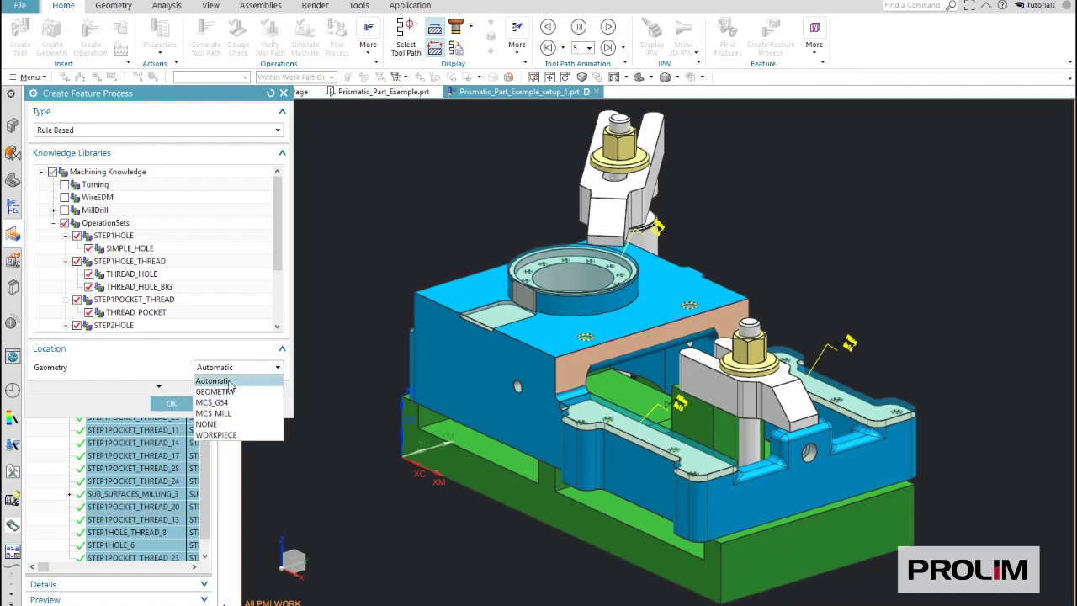
click(229, 381)
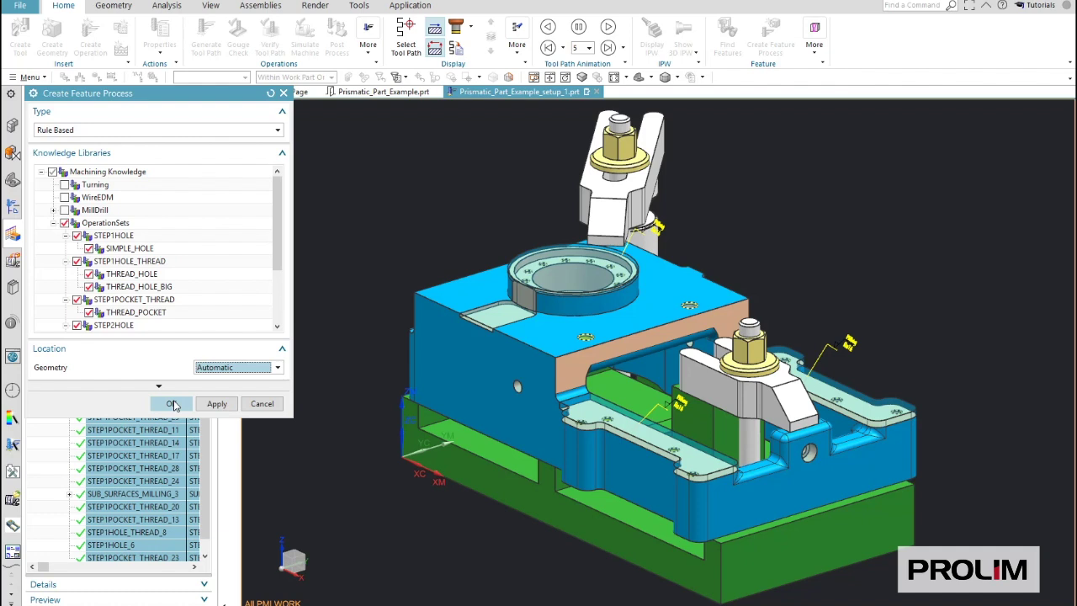
click(53, 222)
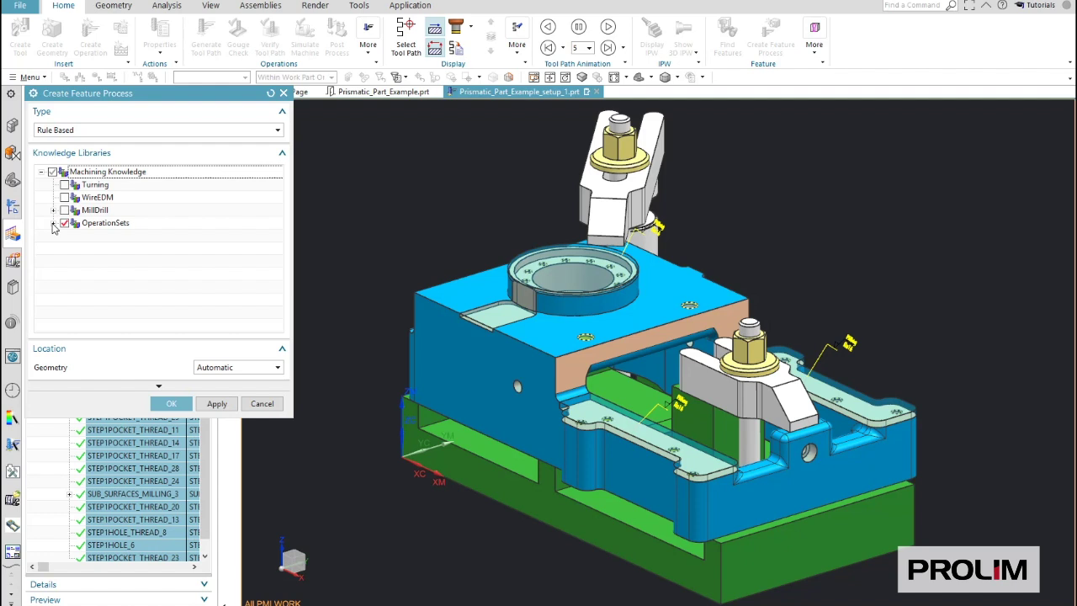
click(53, 223)
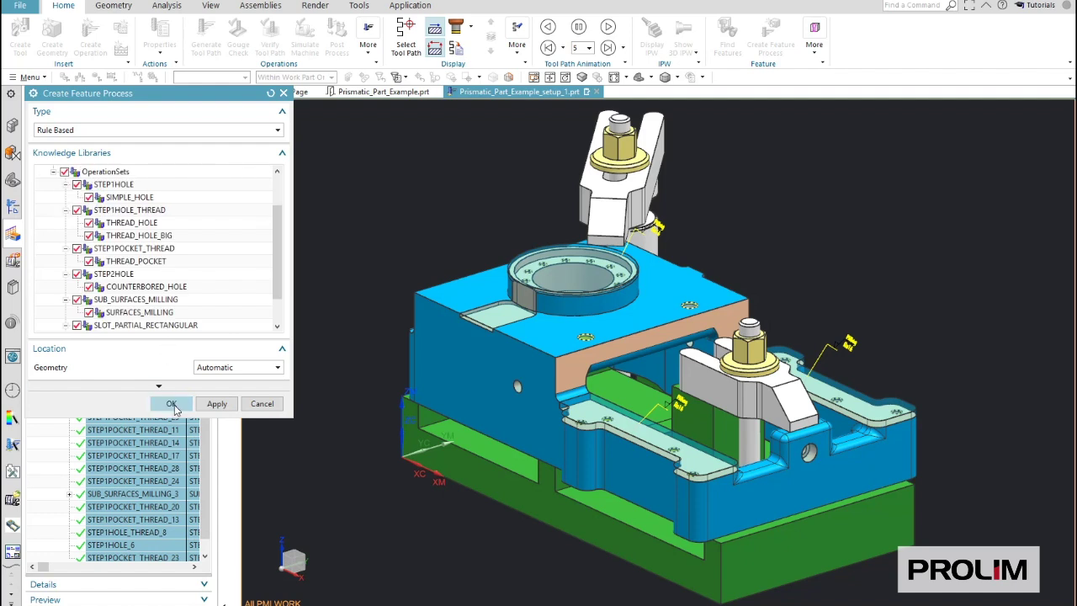
click(173, 404)
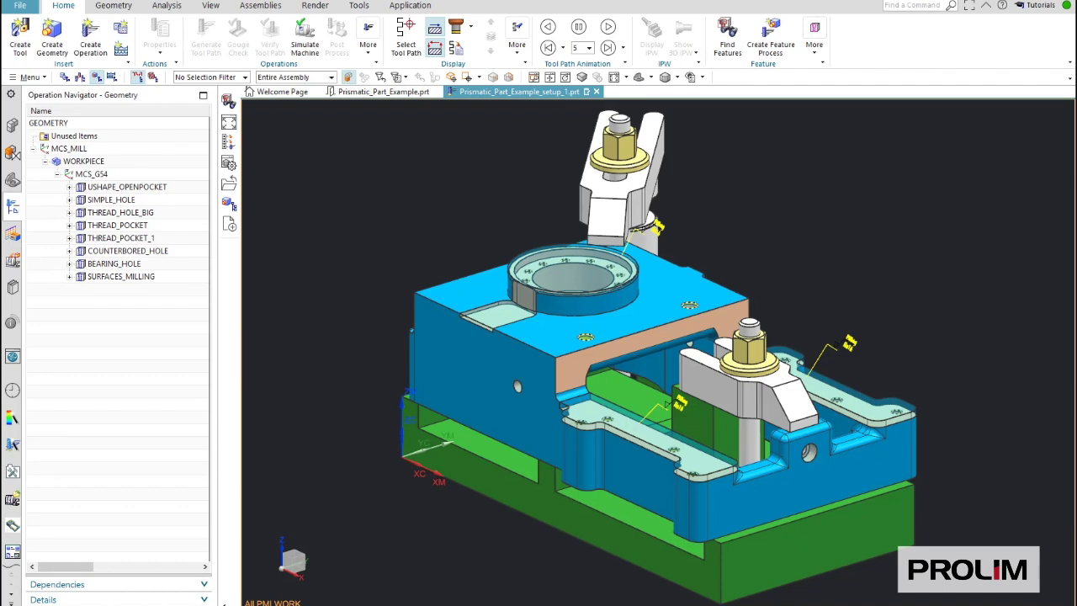
Show the operations in program order and list the contents of PROGRAM and its DRILLING group
right_click(136, 367)
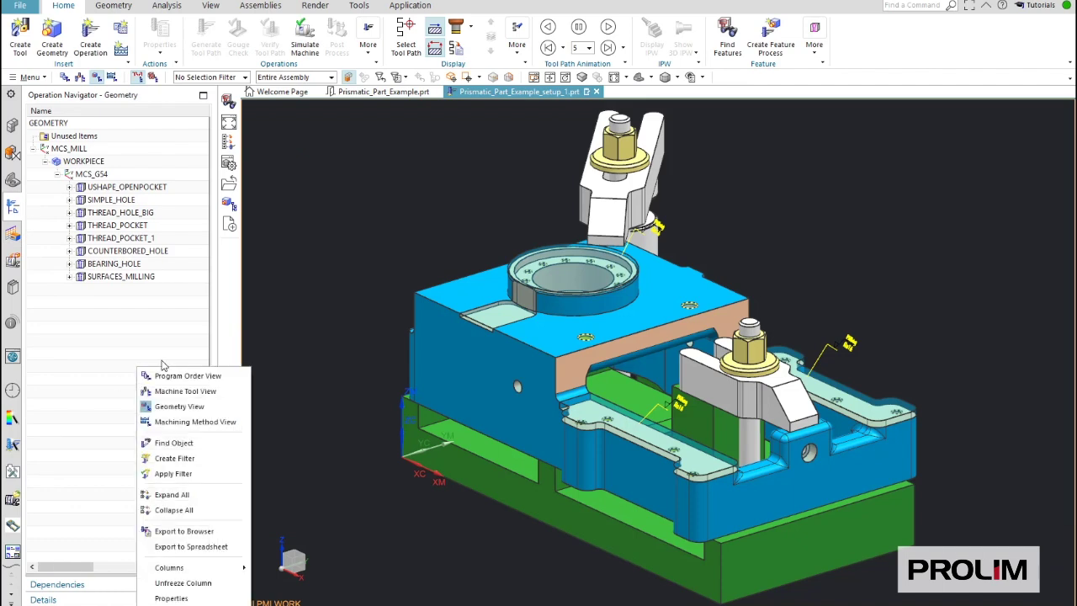
click(168, 378)
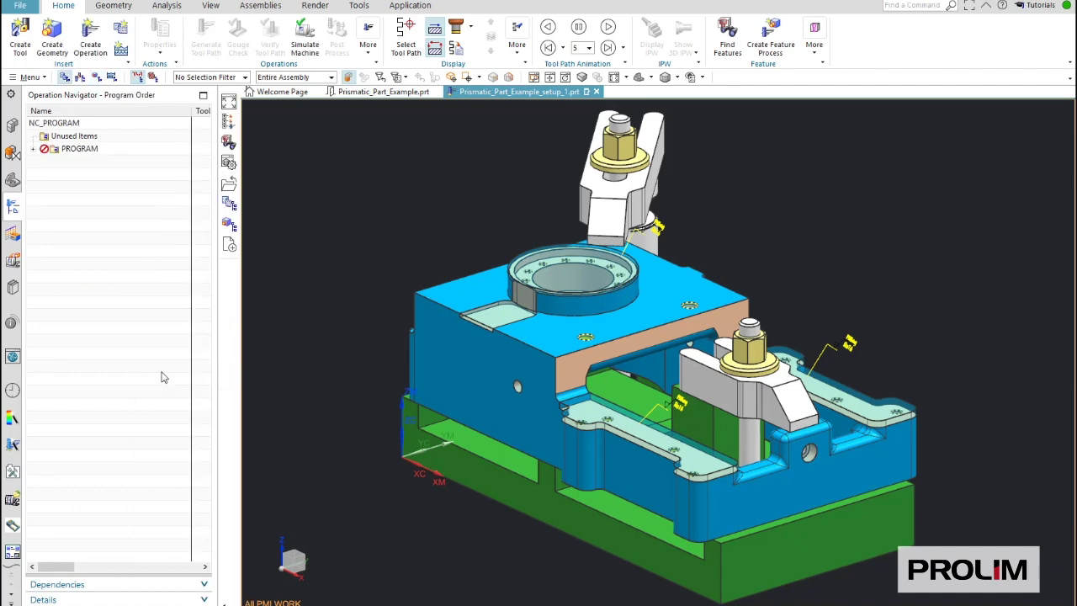
click(34, 149)
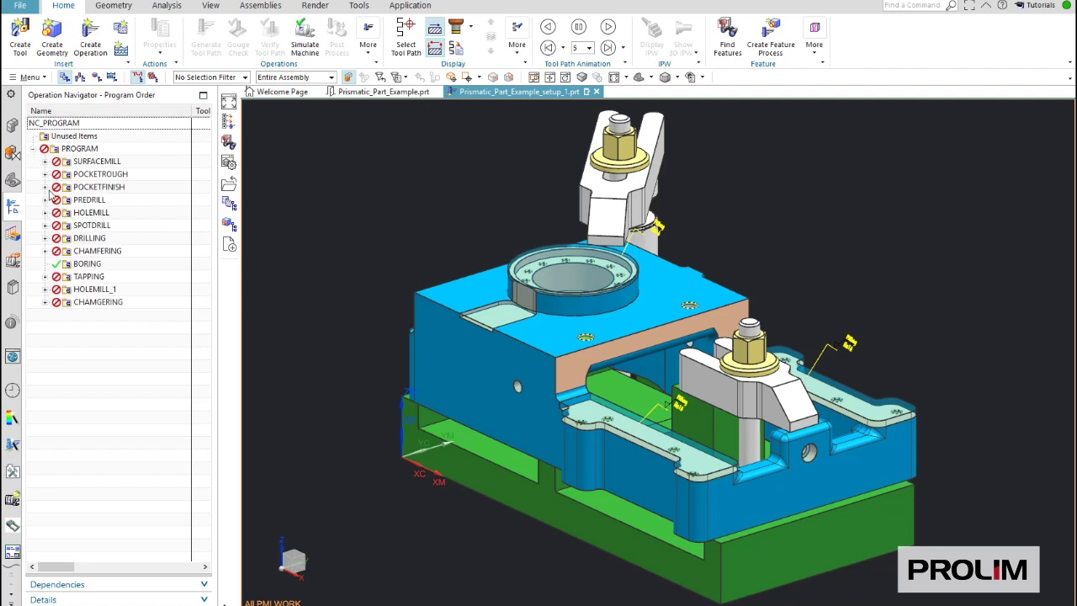
click(44, 238)
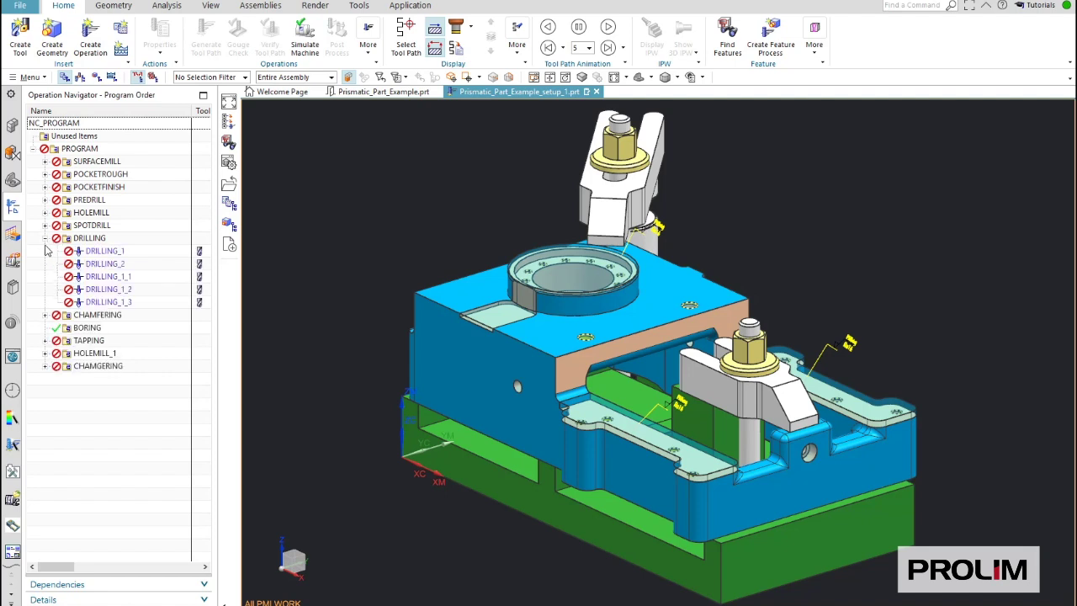
Review the tool and the feeds and speeds assigned to the DRILLING_1 operation, and accept its settings
click(94, 250)
double_click(94, 251)
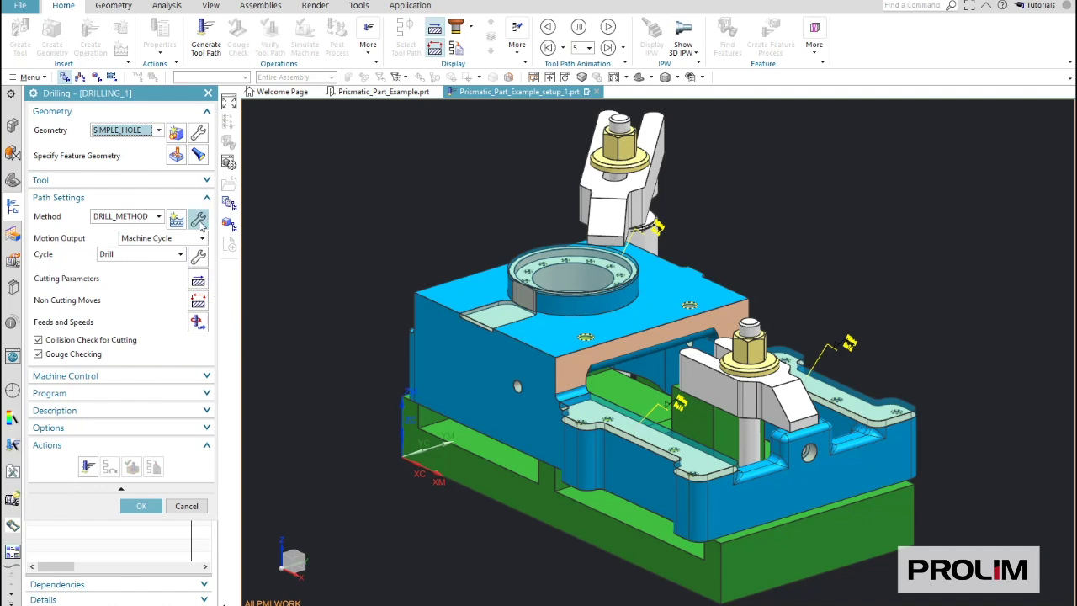
click(207, 181)
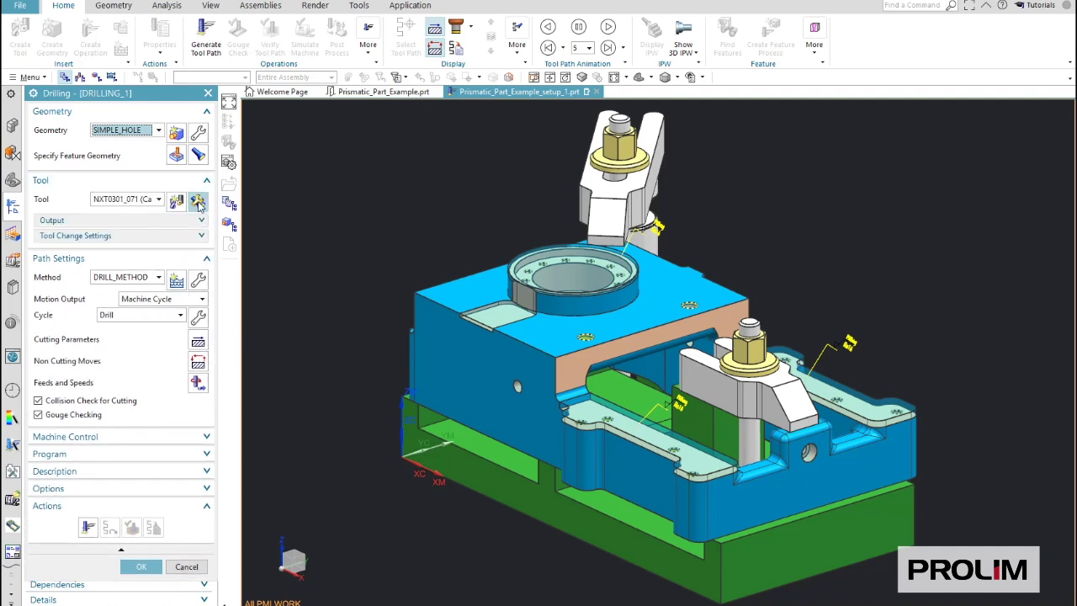
click(198, 203)
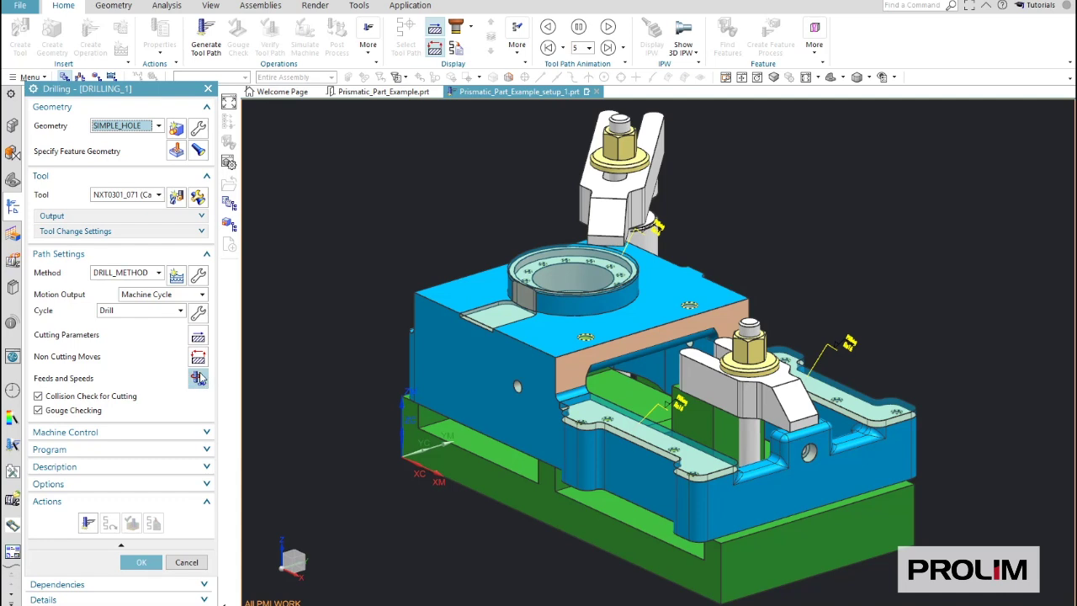
click(199, 379)
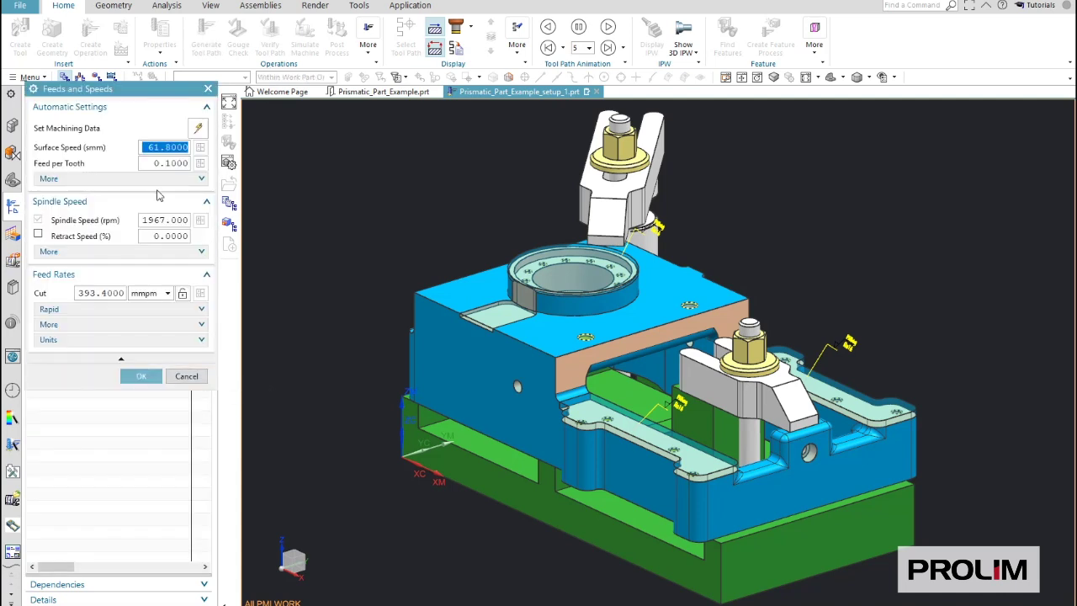
click(142, 376)
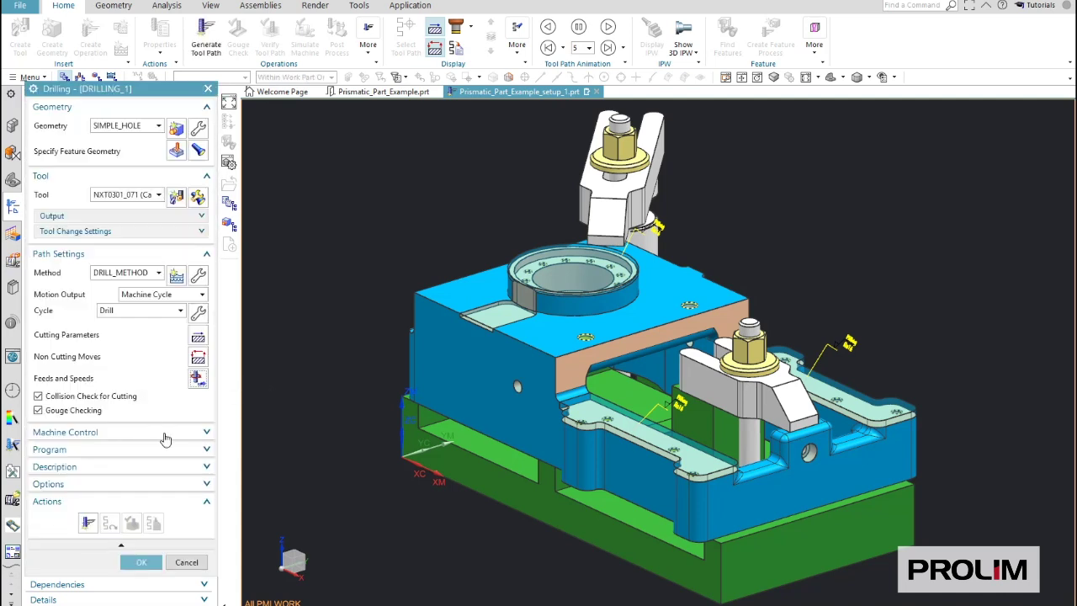
click(141, 562)
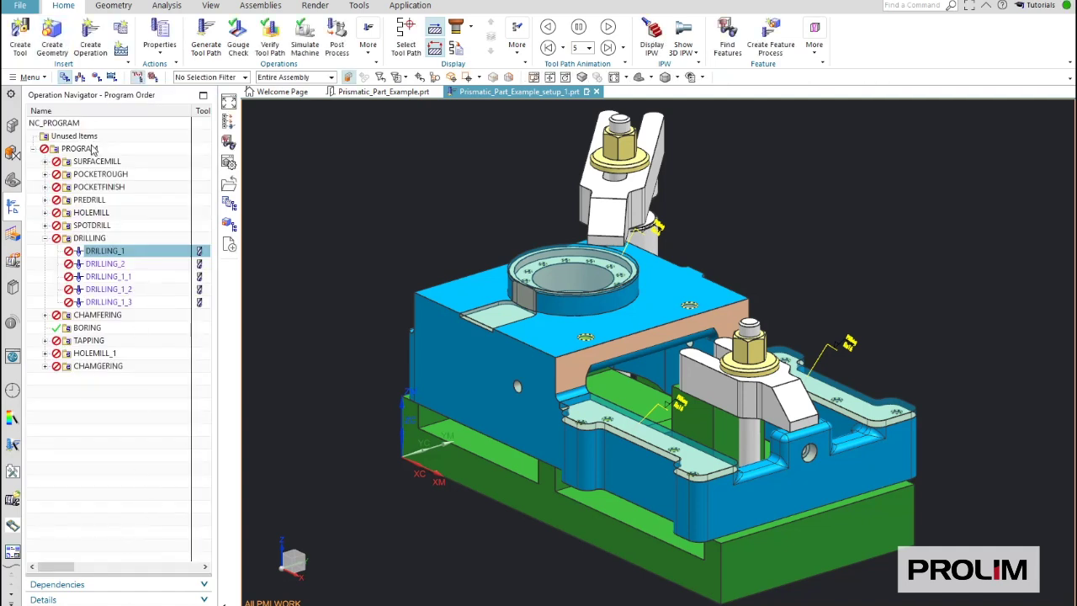
Generate the tool paths for every operation in PROGRAM and accept the generated paths
right_click(94, 149)
click(126, 236)
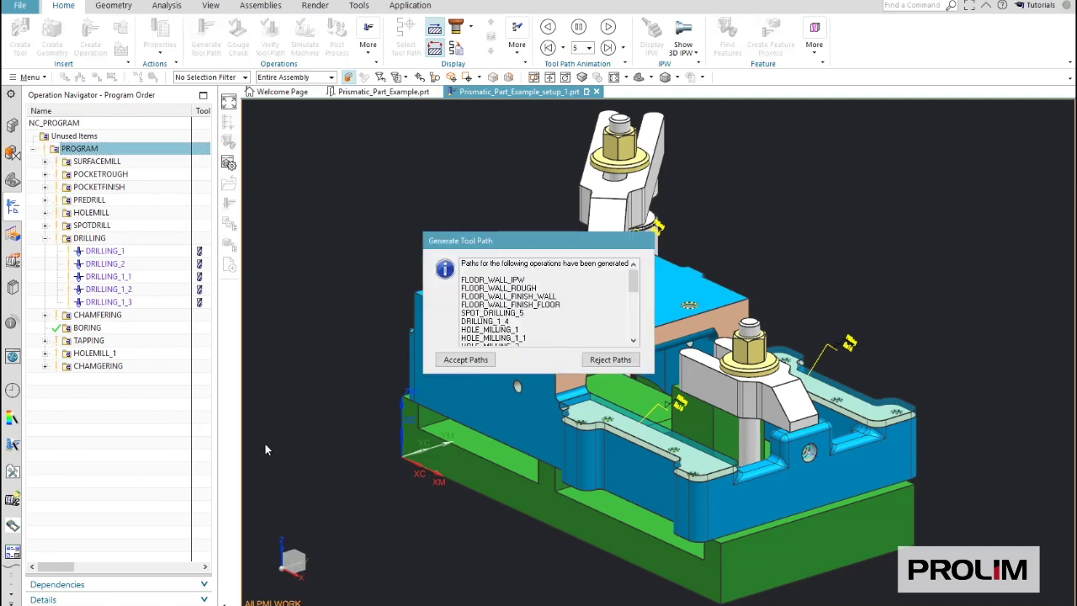
click(464, 360)
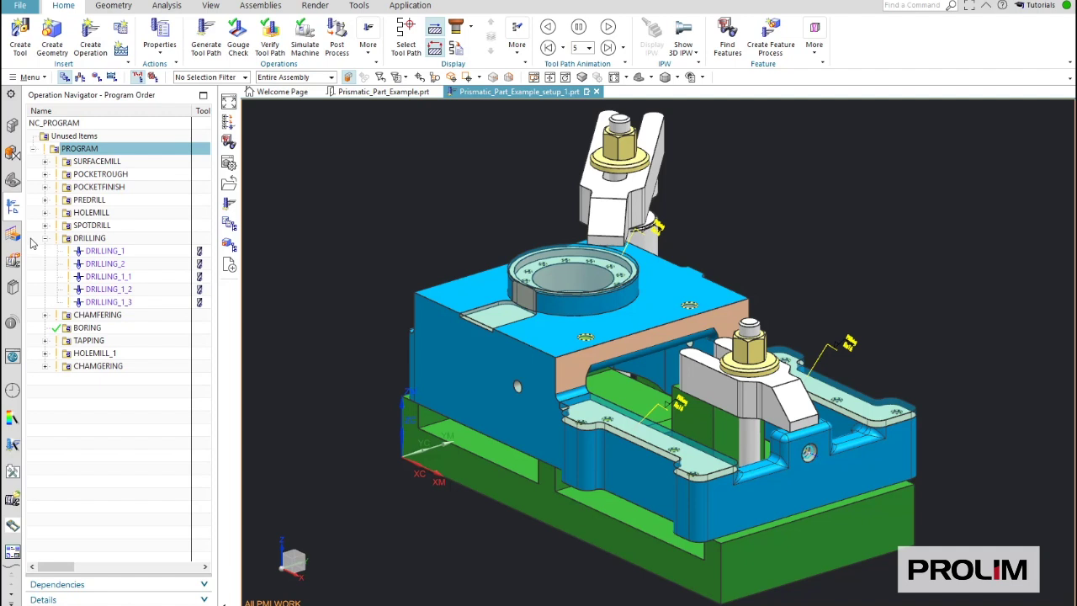
Expand all program groups to review their operations, and widen the navigator to show the tool change and path columns
right_click(49, 412)
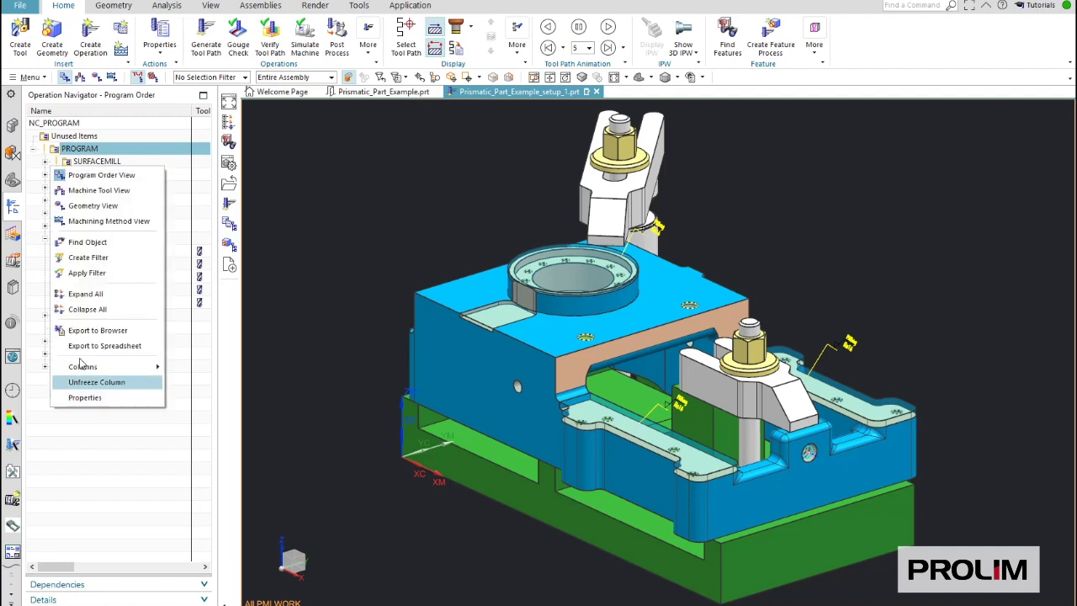
click(85, 298)
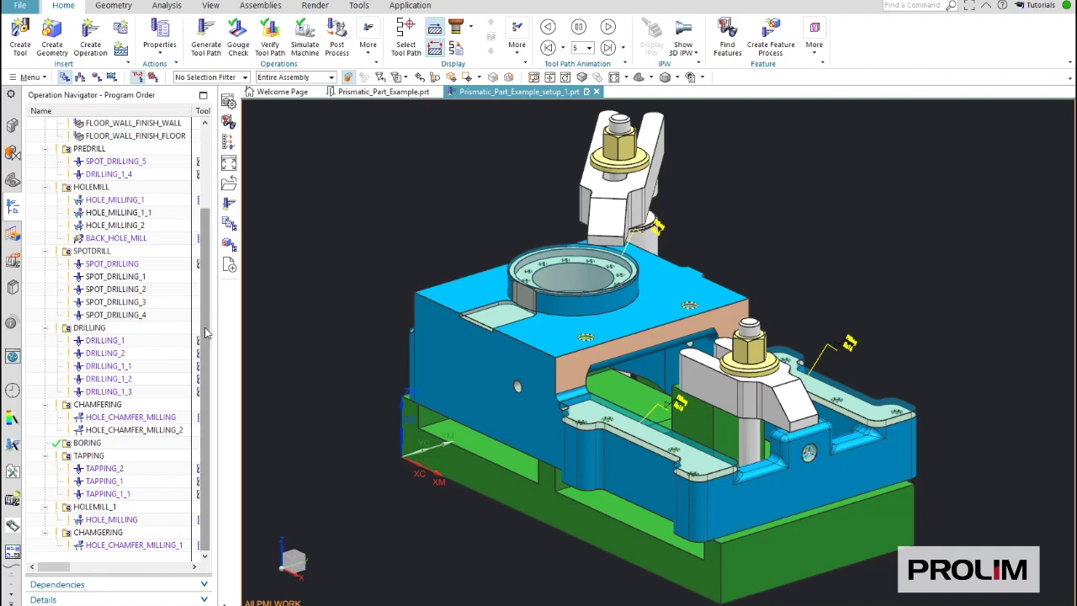
scroll(207, 328, up, 3)
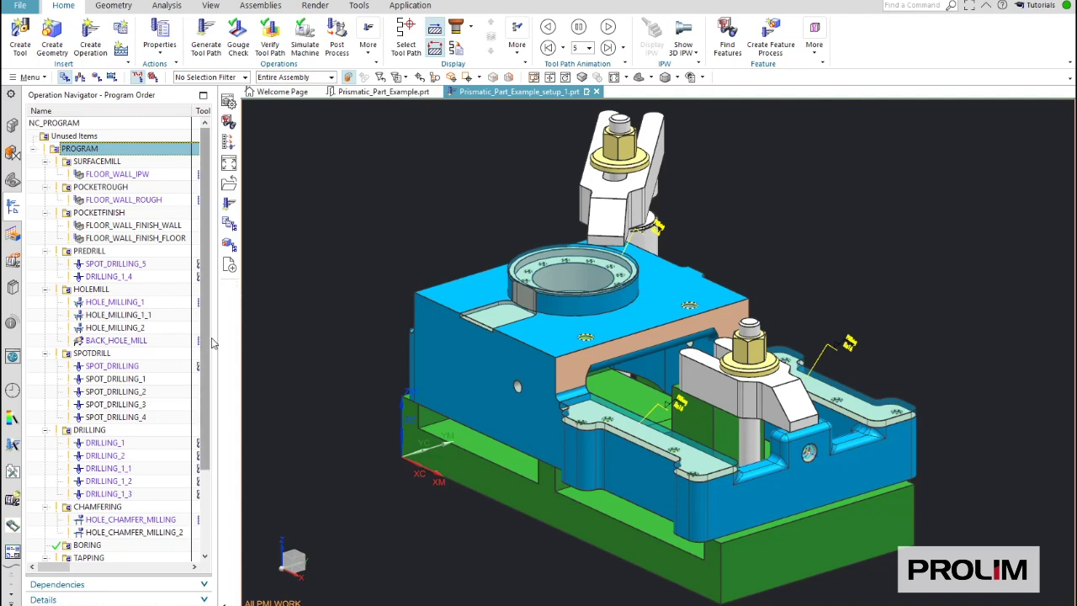
drag(215, 343, 278, 344)
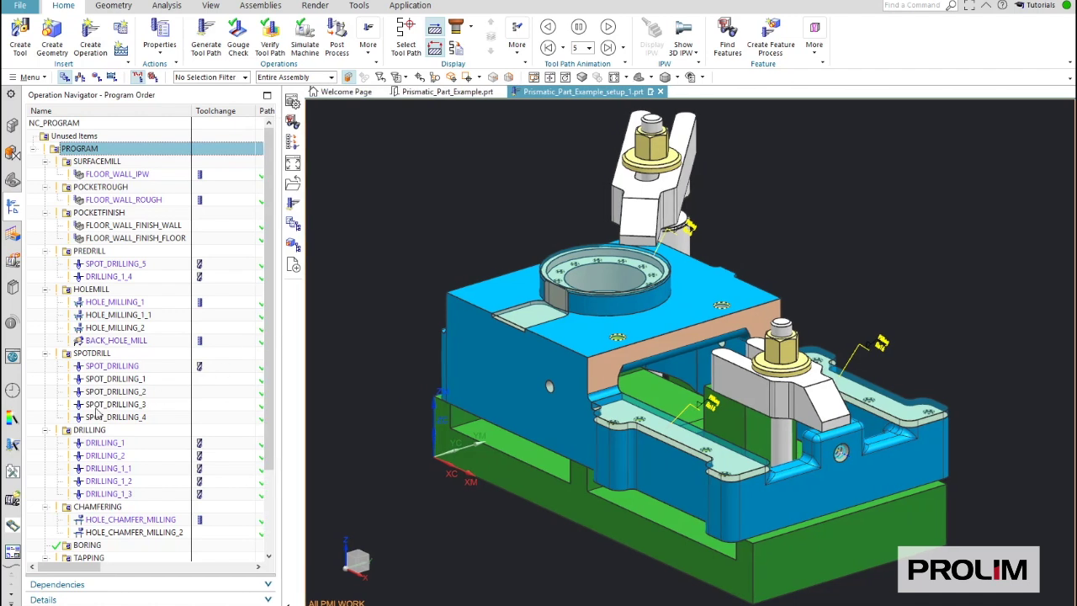
Show the operations by geometry with the tool column visible, and display the FLOOR_WALL_ROUGH tool path under USHAPE_OPENPOCKET
right_click(35, 383)
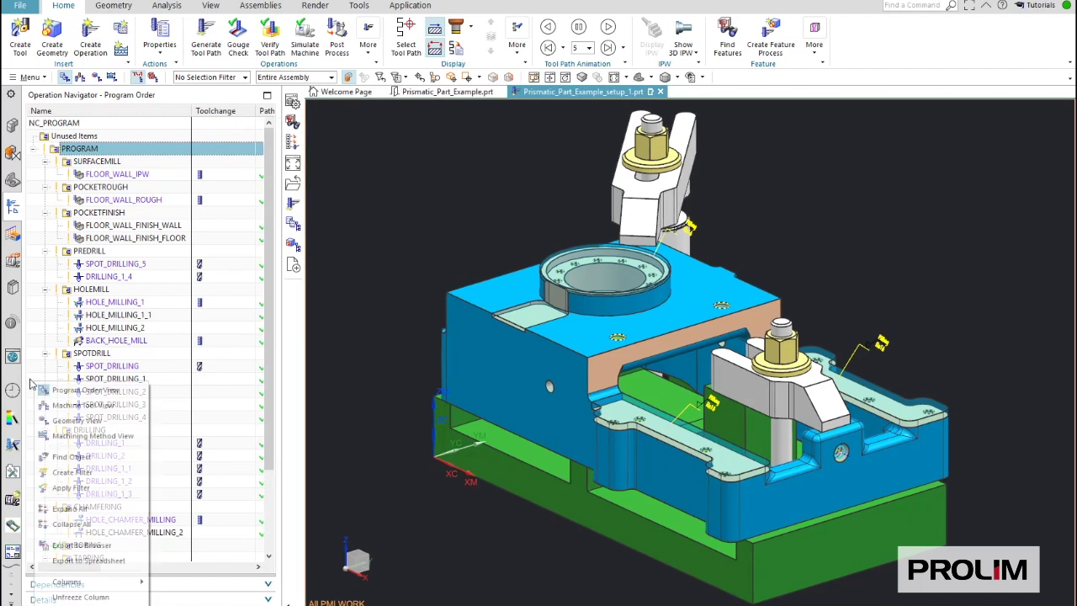
click(68, 420)
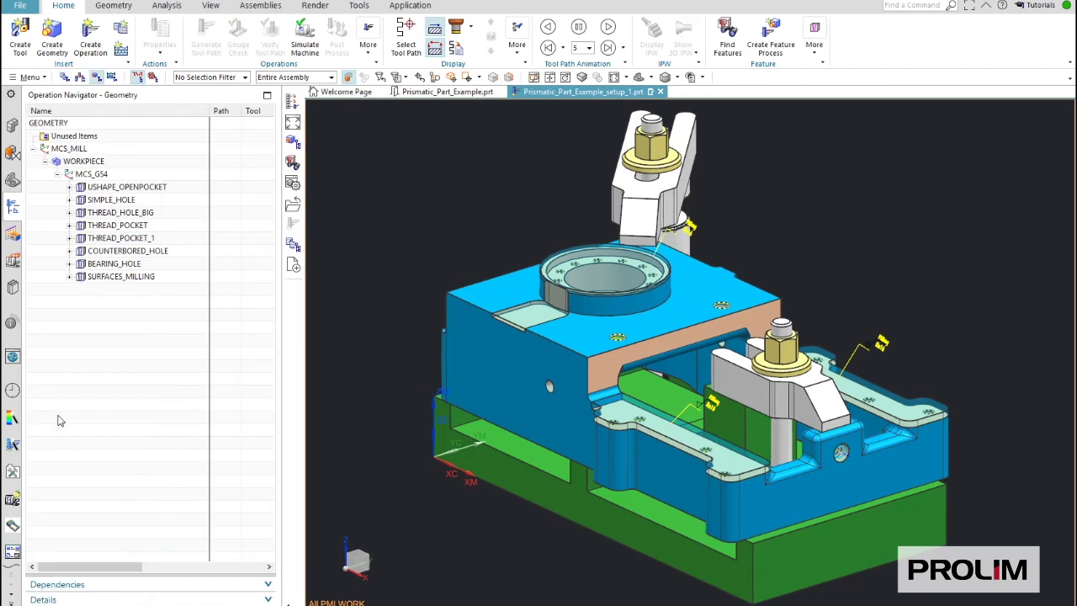
click(70, 187)
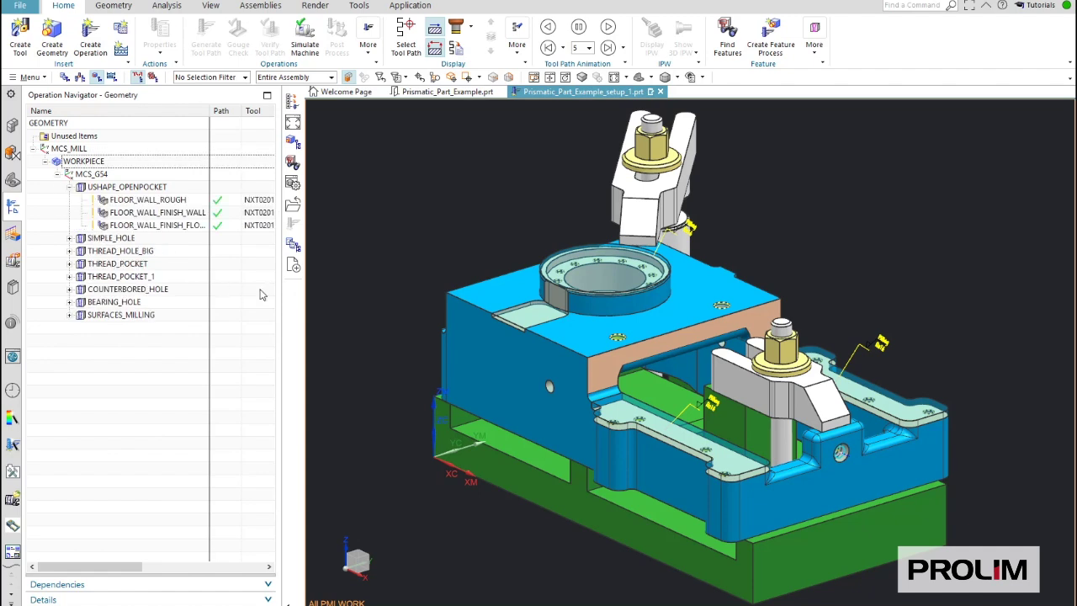
drag(278, 295, 354, 298)
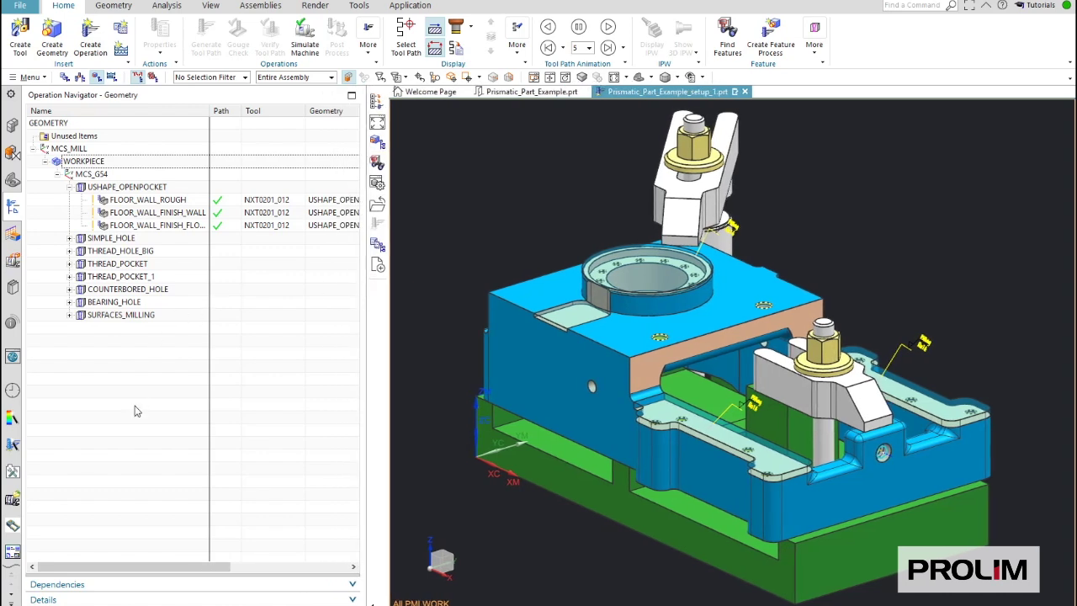
click(133, 202)
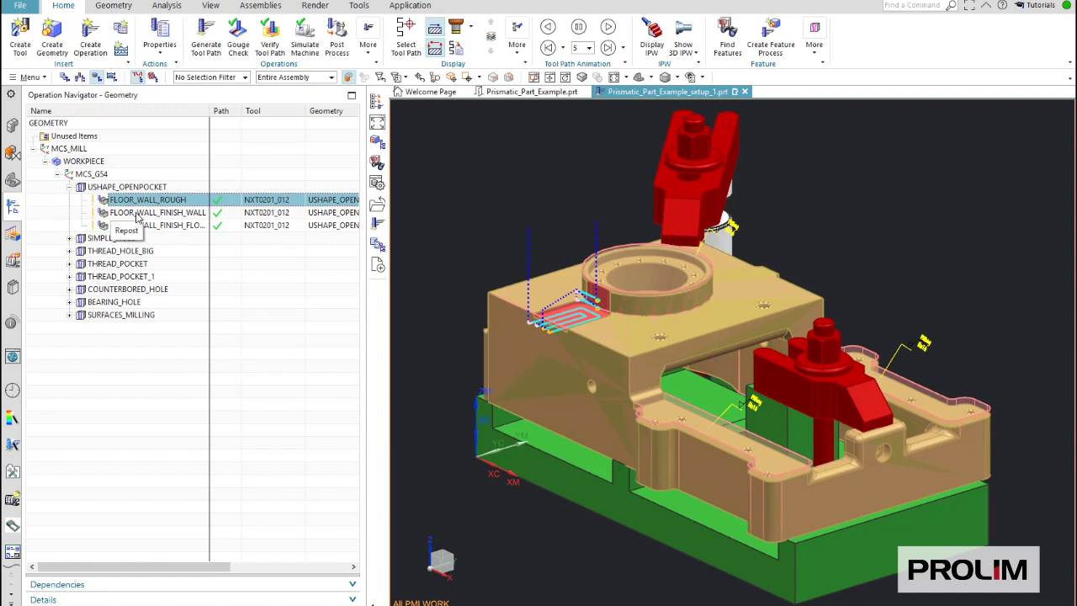
Display the FLOOR_WALL_FINISH_WALL tool path and review the operation's assigned end mill, leaving the operation and tool settings unedited
click(139, 214)
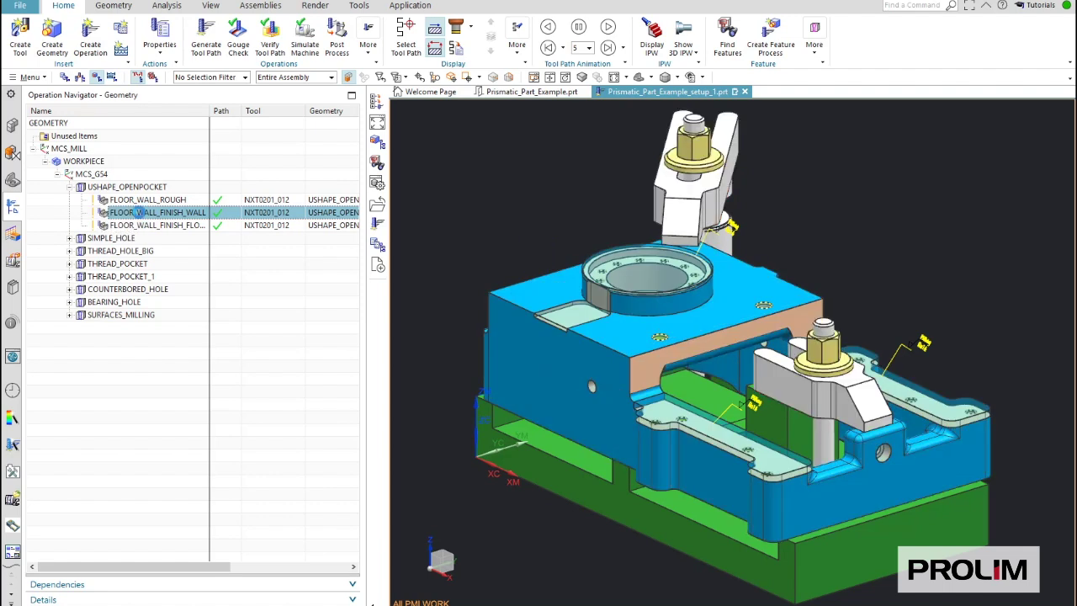
double_click(137, 212)
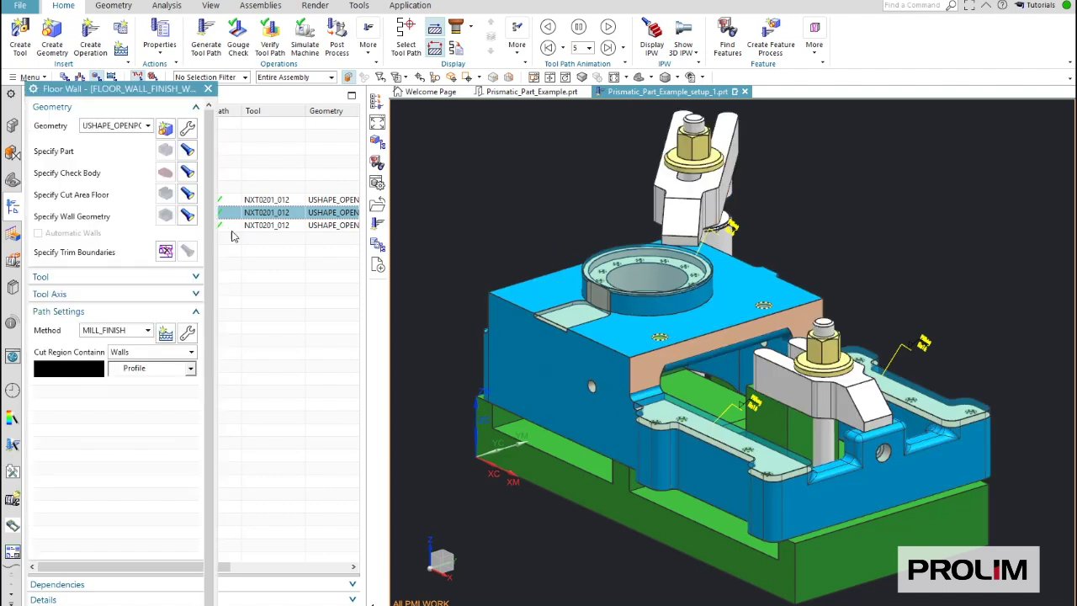
click(193, 282)
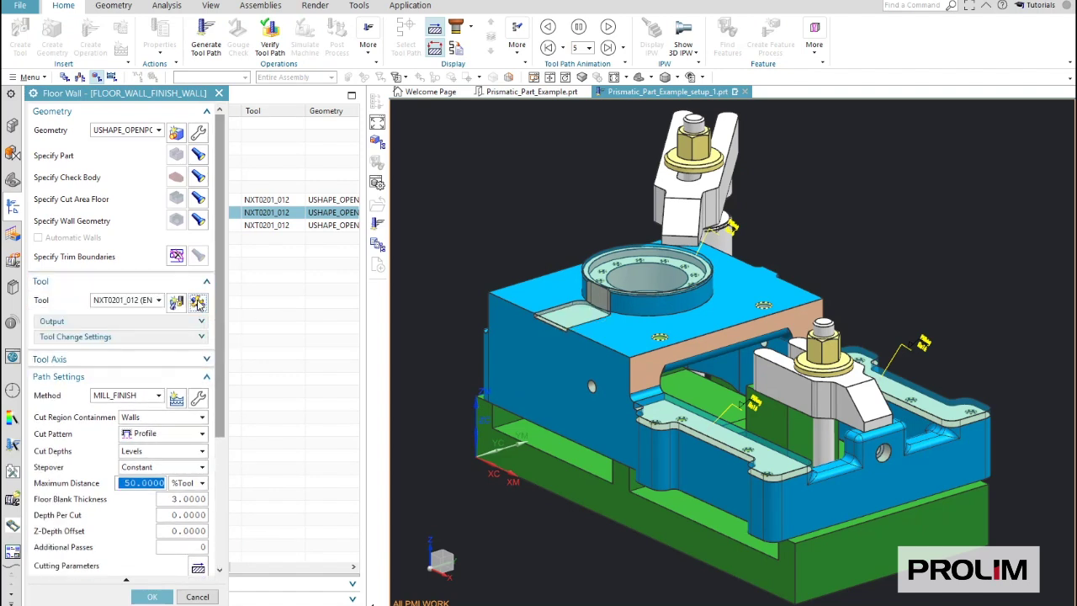
click(198, 303)
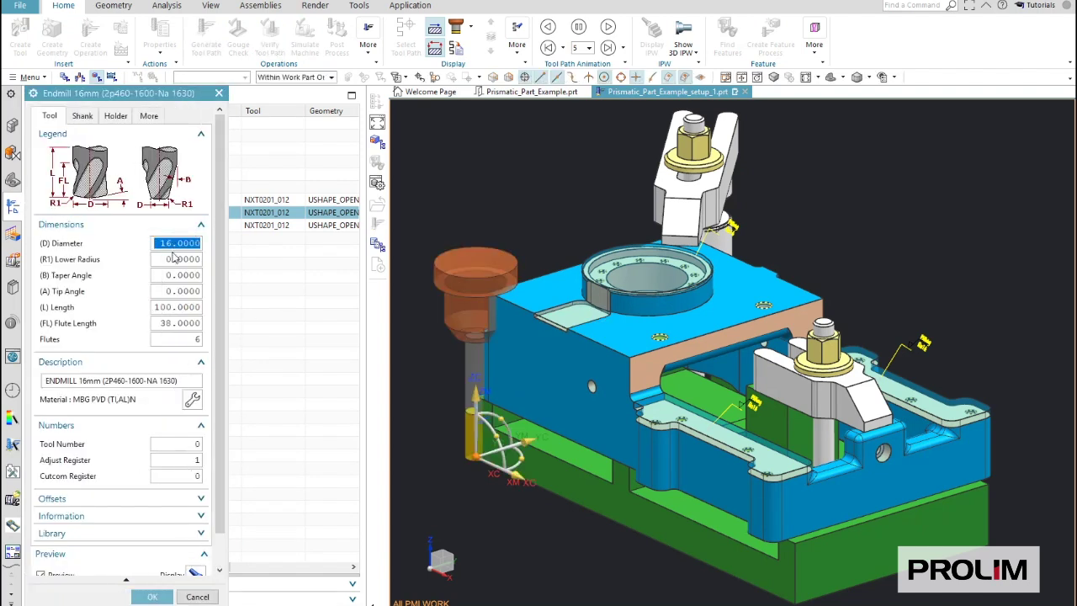
click(198, 597)
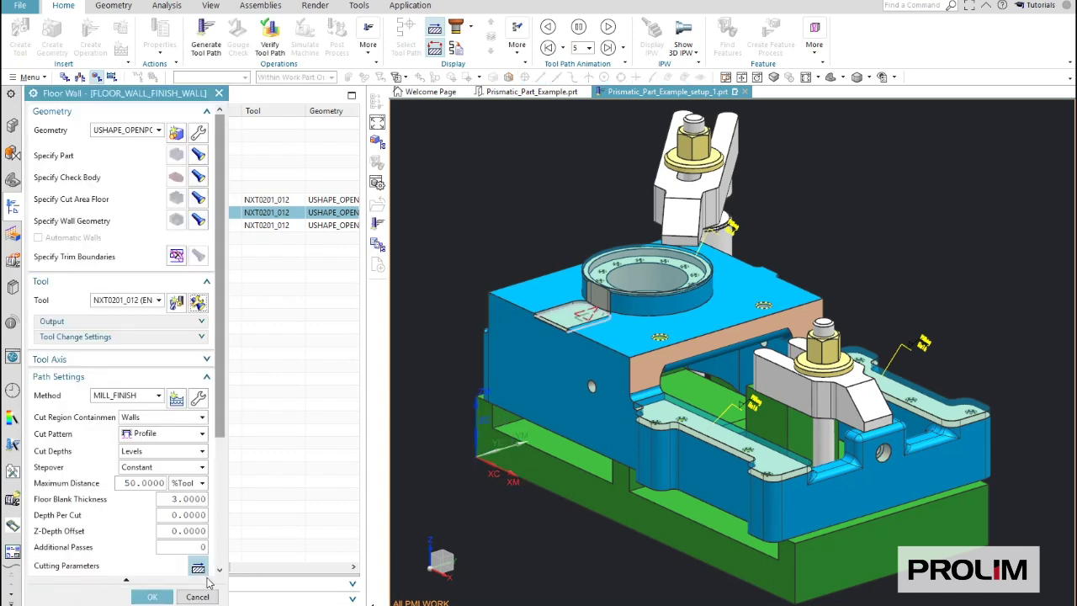
click(197, 597)
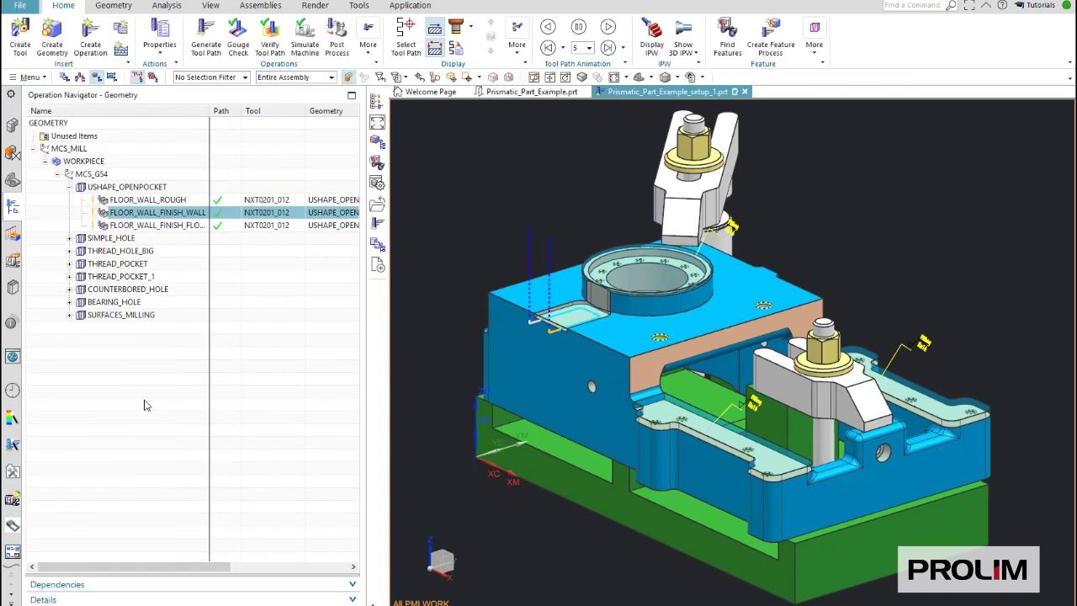
Open the USHAPE_OPENPOCKET part from the prismatic teach parts, widen the navigator's name column, and highlight the USHAPE_OPENPOCKET feature
click(13, 553)
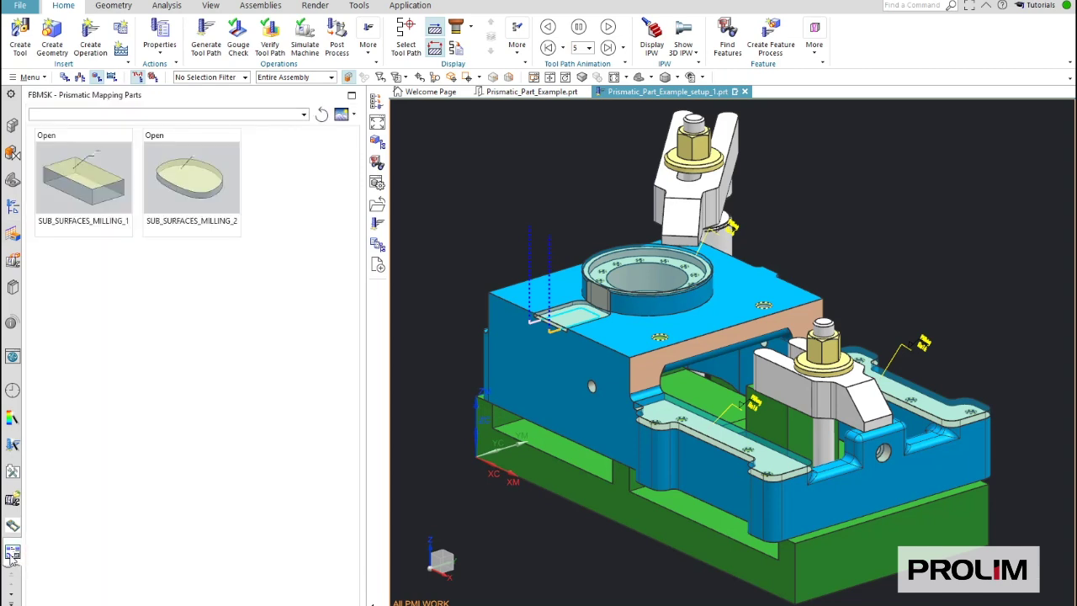
click(11, 595)
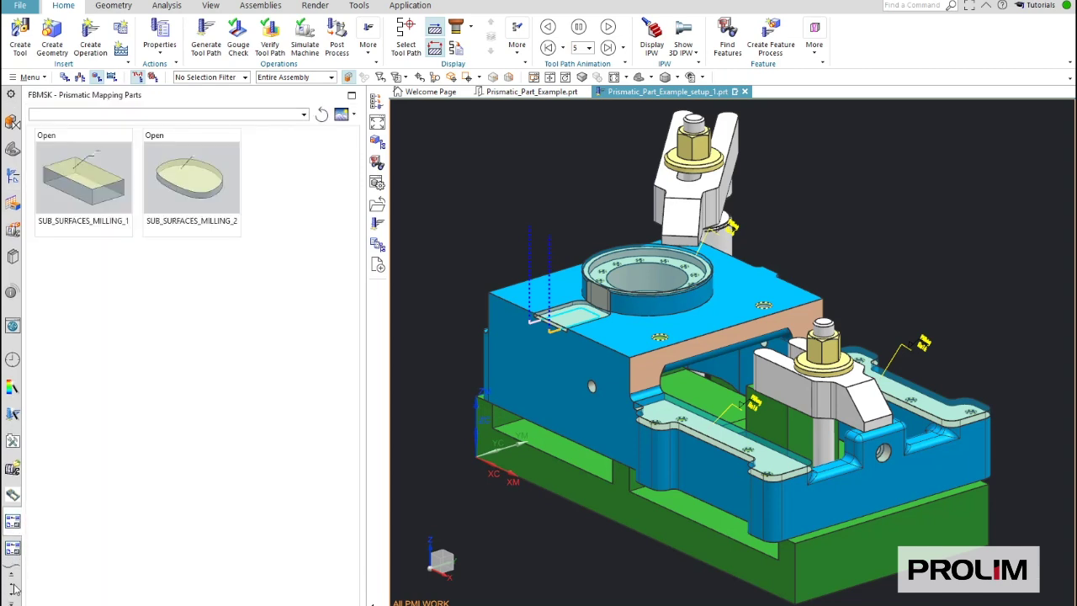
click(12, 549)
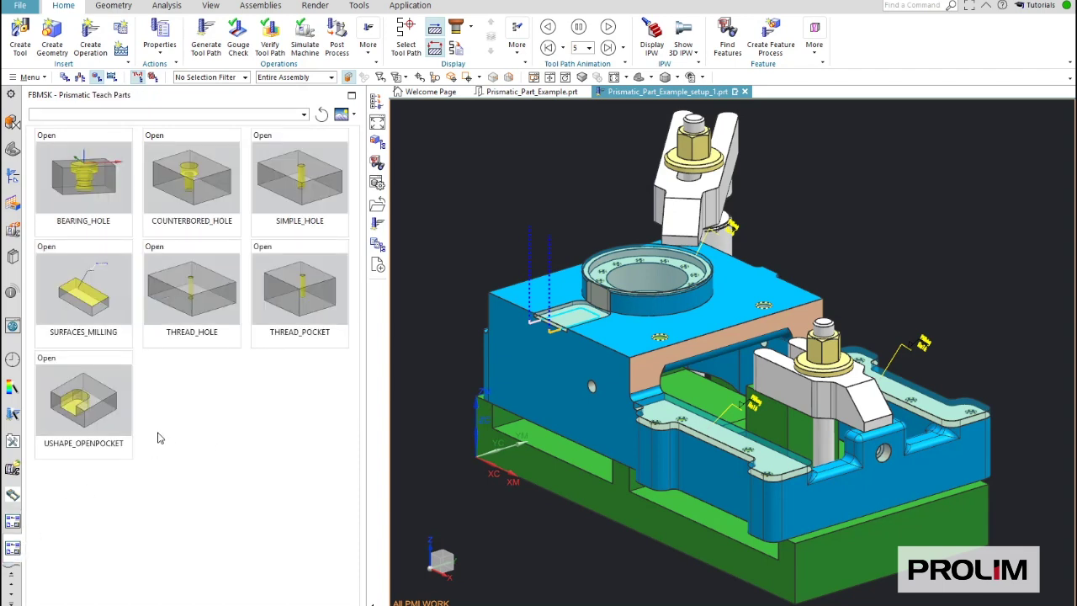
drag(85, 411, 74, 409)
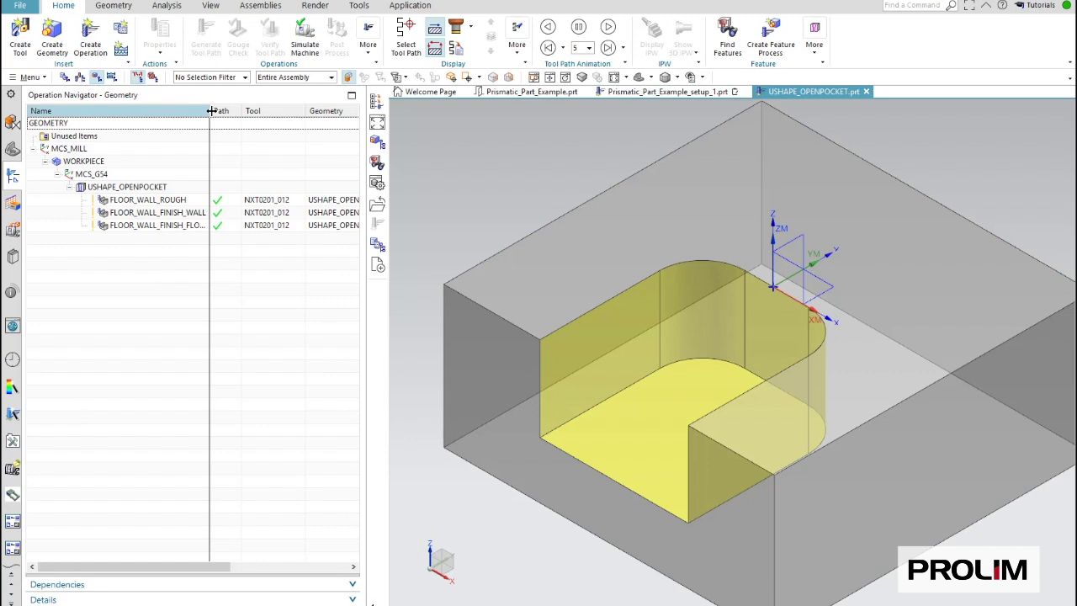
drag(211, 110, 237, 110)
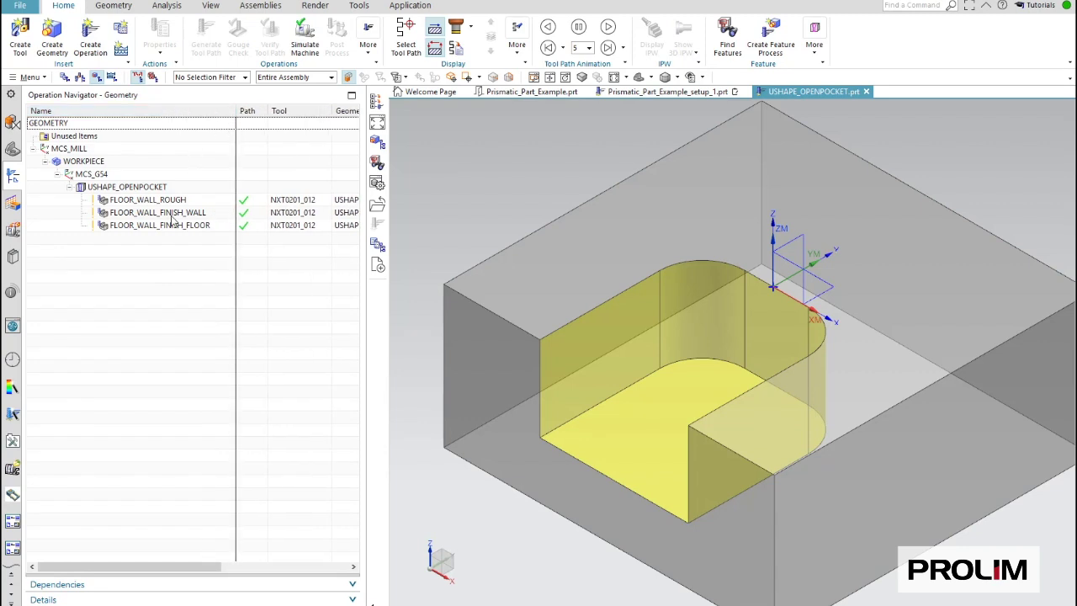
click(142, 188)
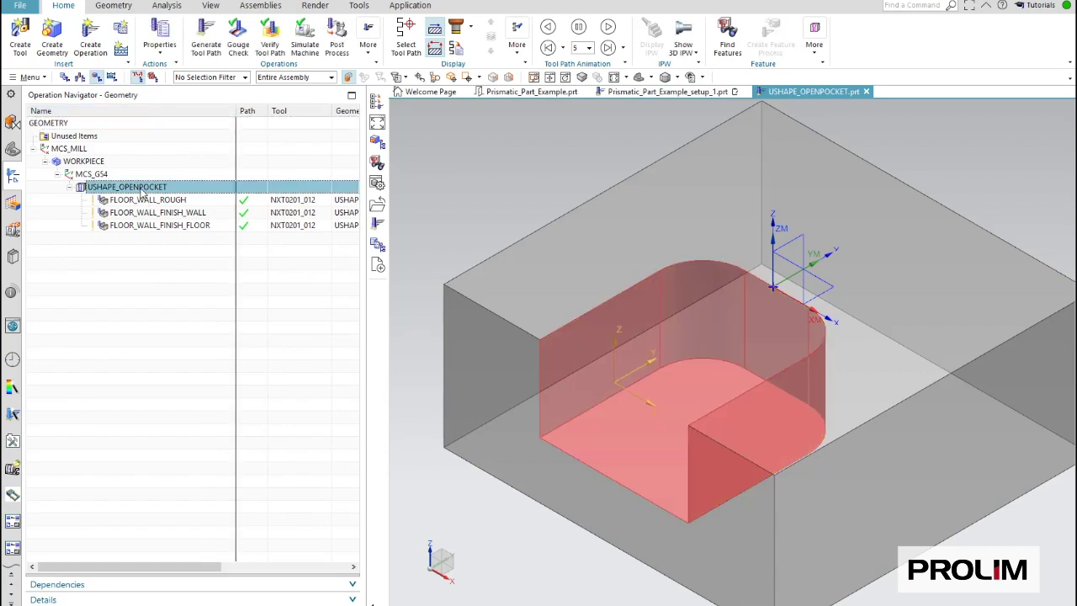
click(140, 263)
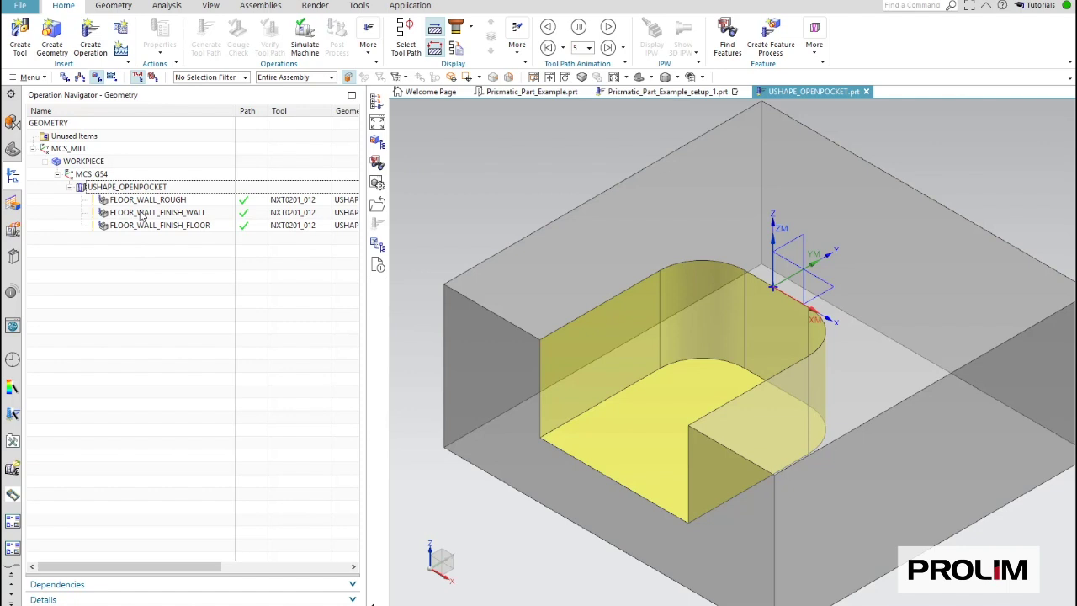
Start Teach Operation Sets for the USHAPE_OPENPOCKET group and review the conditions of its floor-wall operations
right_click(113, 188)
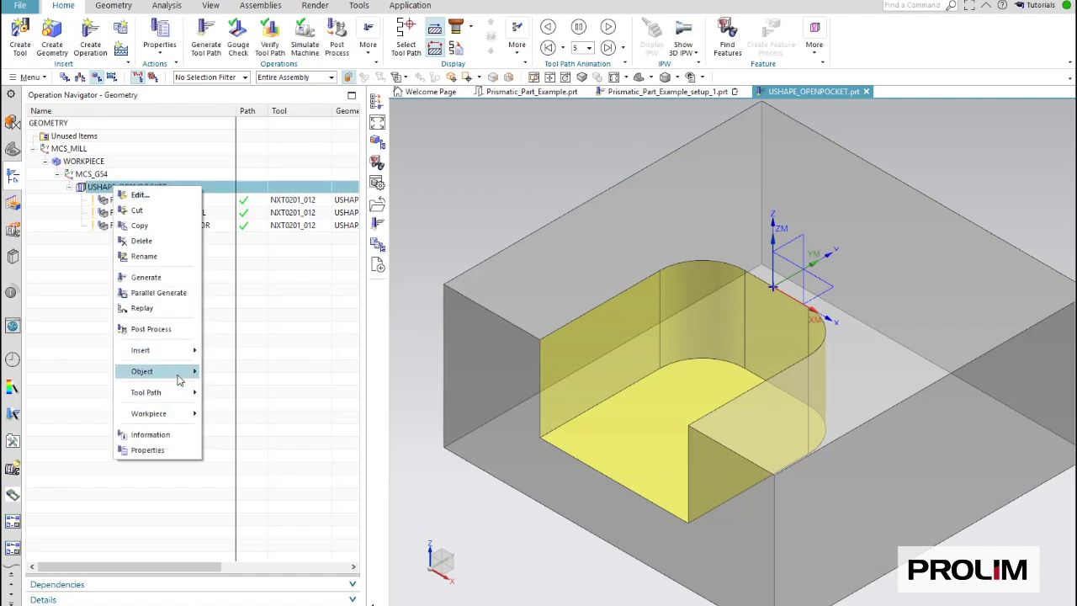
mouse_move(178, 375)
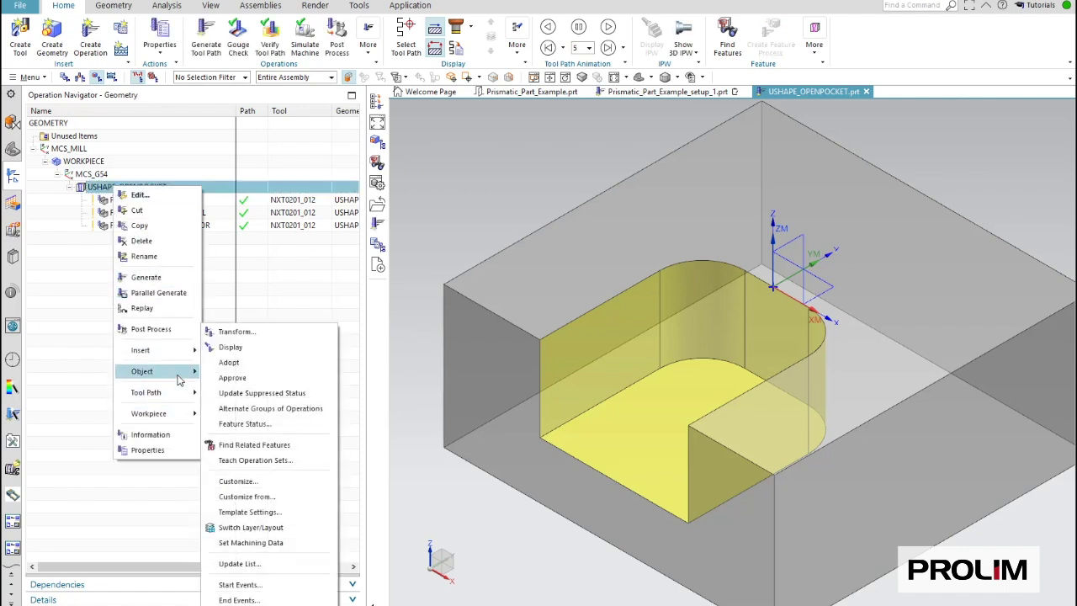
click(259, 460)
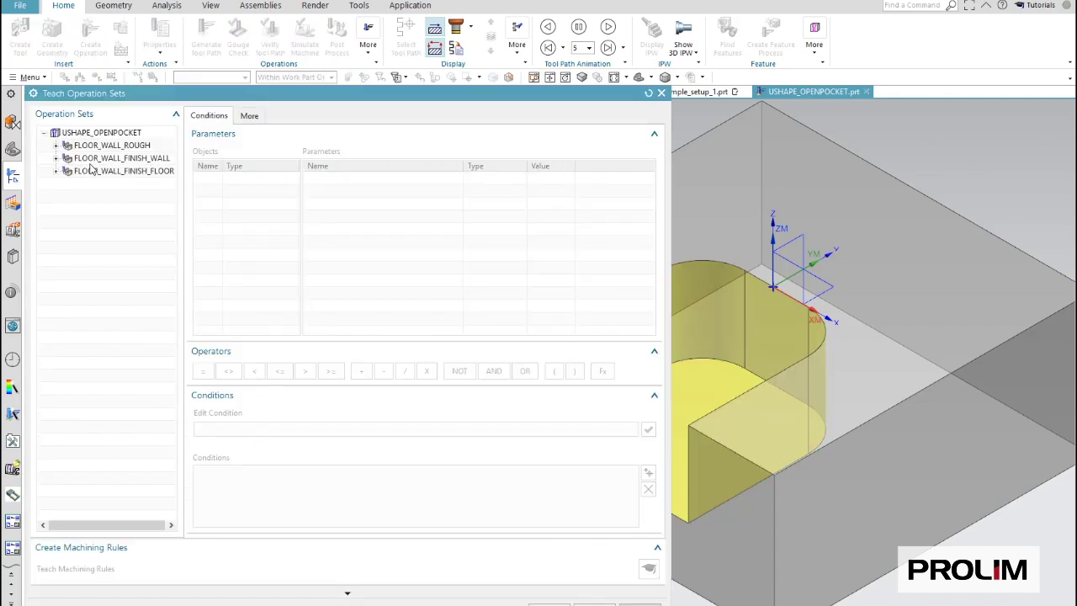
click(96, 160)
click(108, 147)
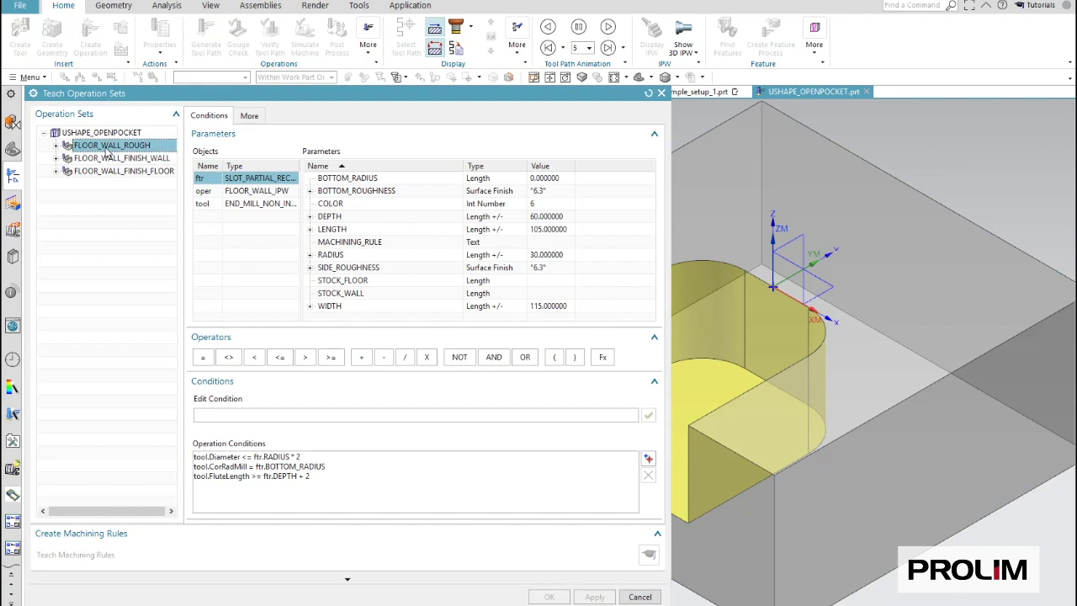
click(101, 171)
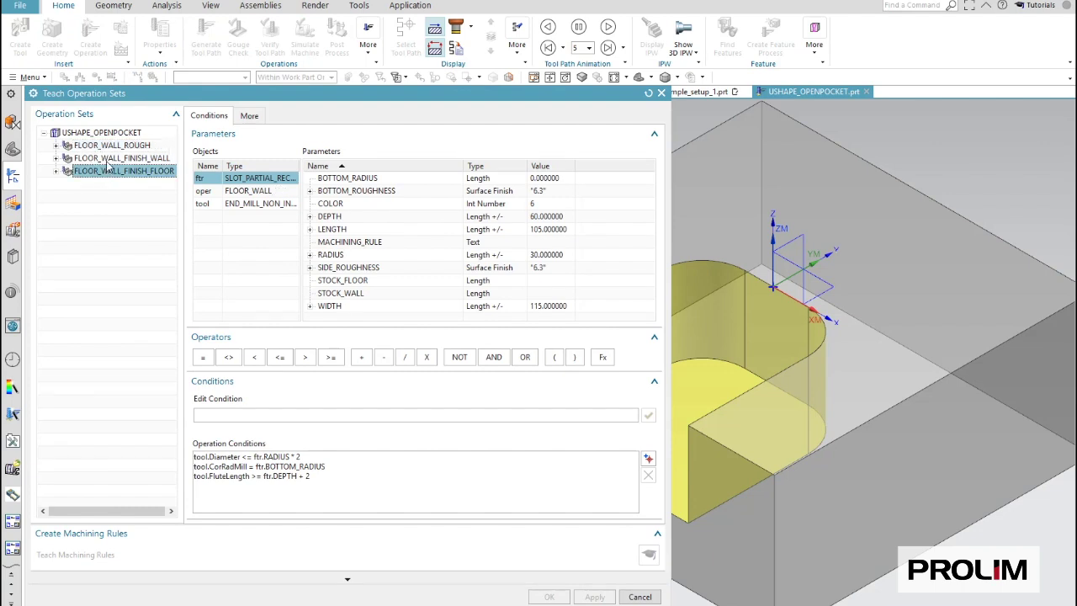
Add the condition tool.Diameter<=12 to FLOOR_WALL_FINISH_WALL, teach the machining rules, and accept the operation set
click(107, 159)
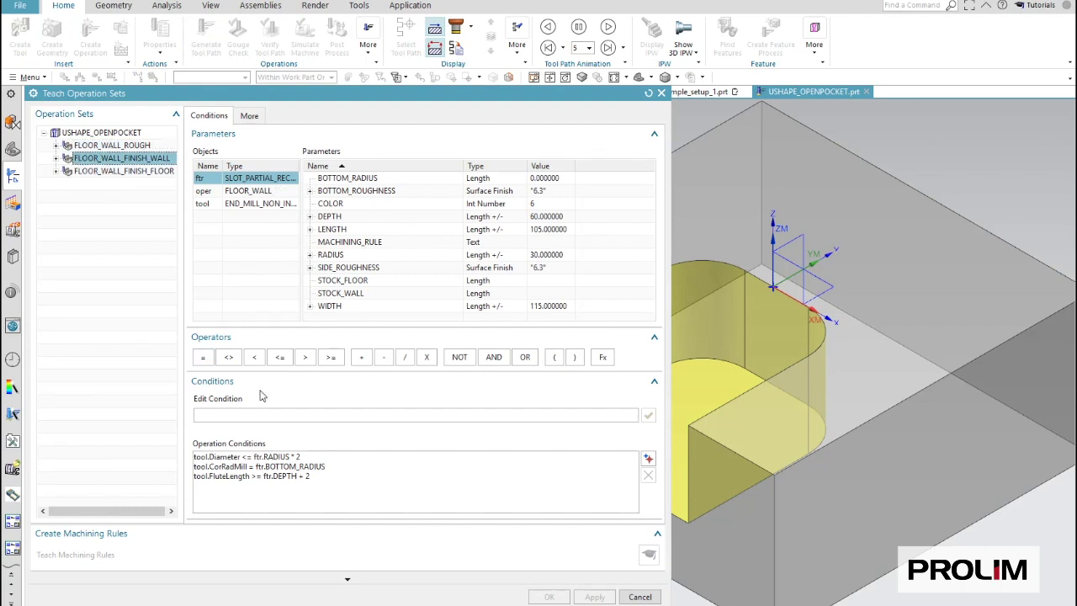
click(233, 206)
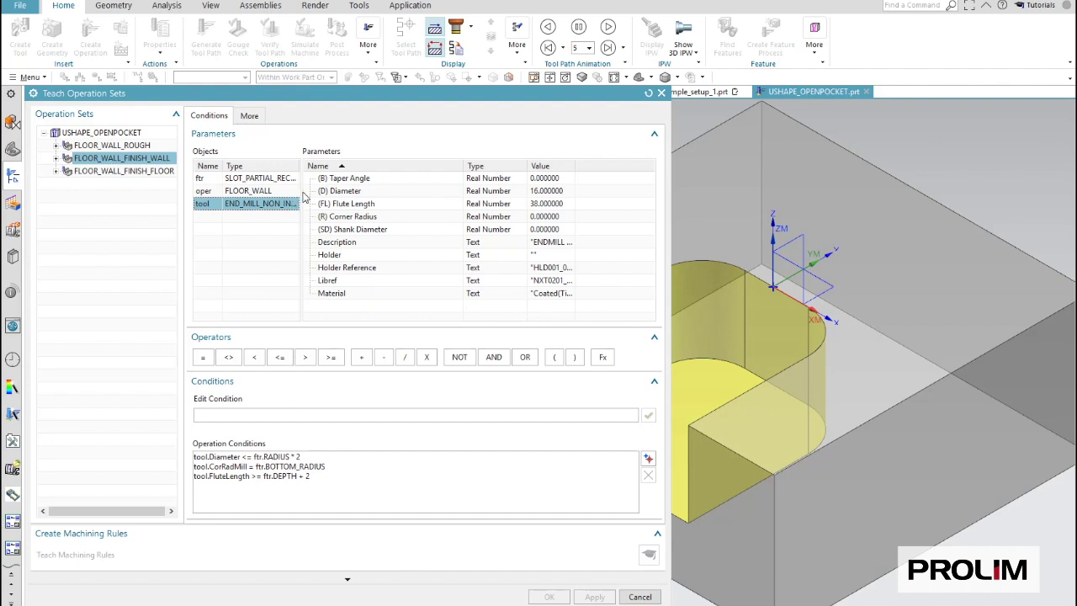
double_click(333, 191)
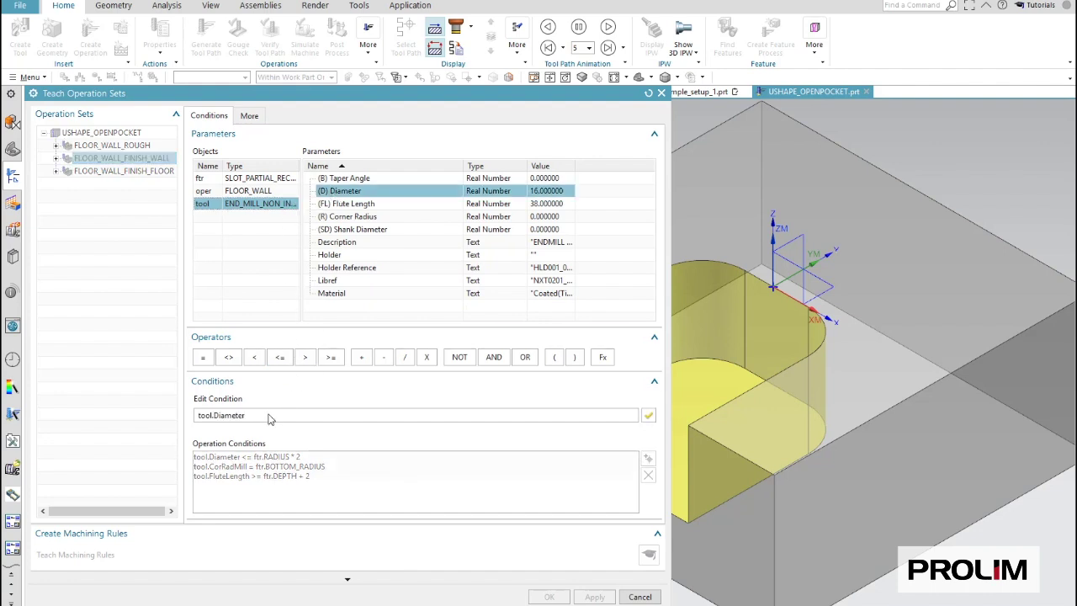
click(279, 357)
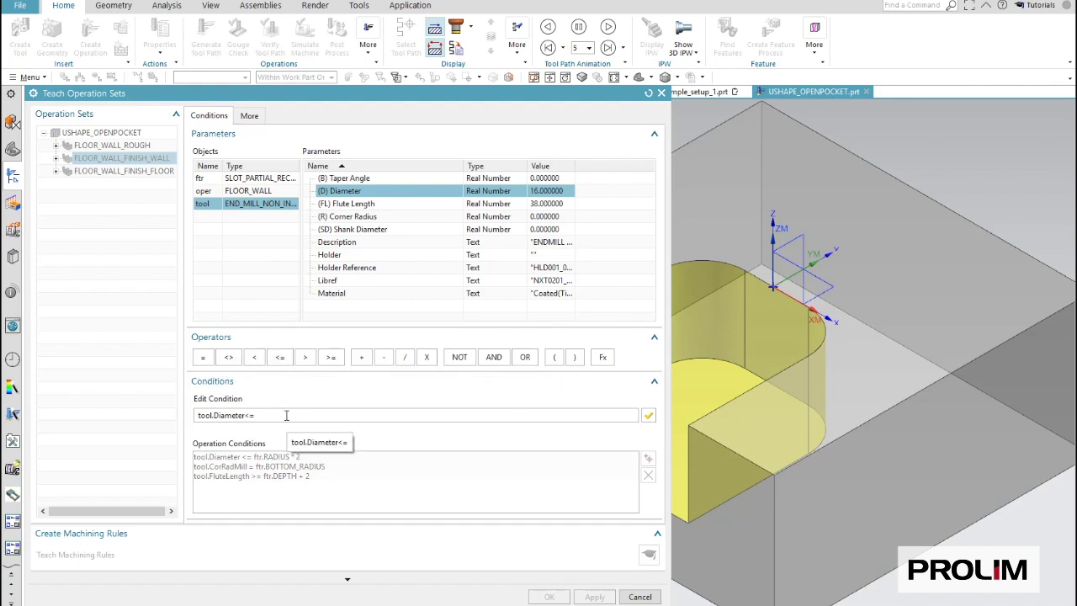
text(12)
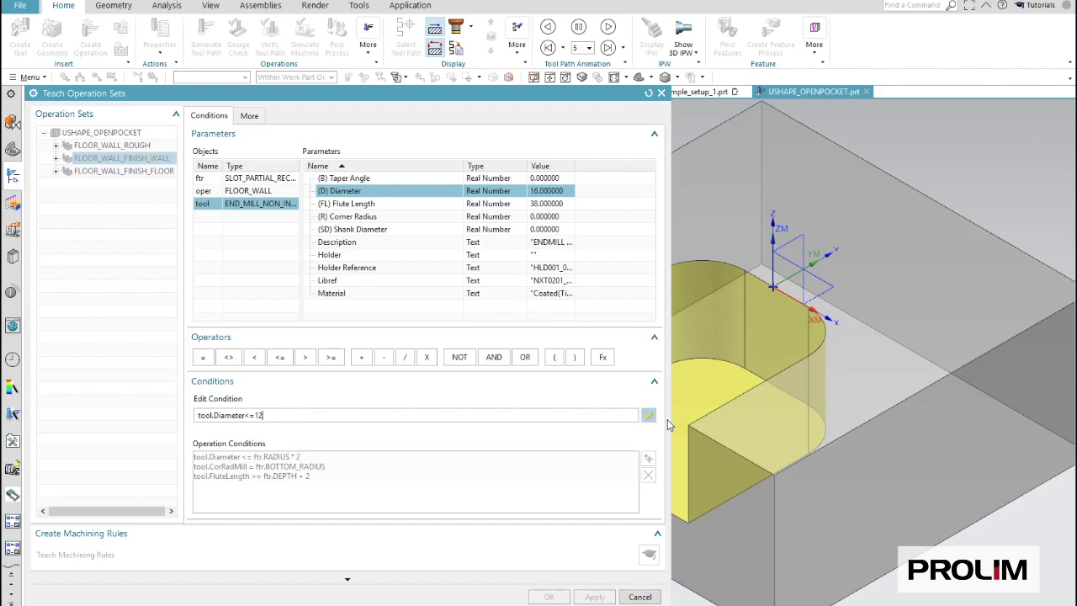
click(648, 415)
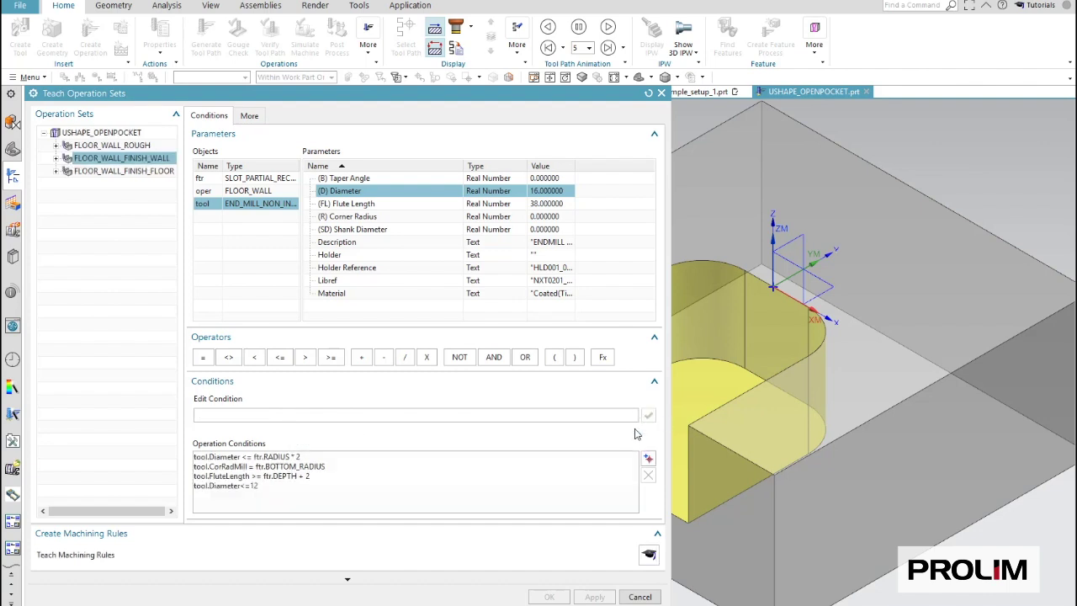
click(650, 559)
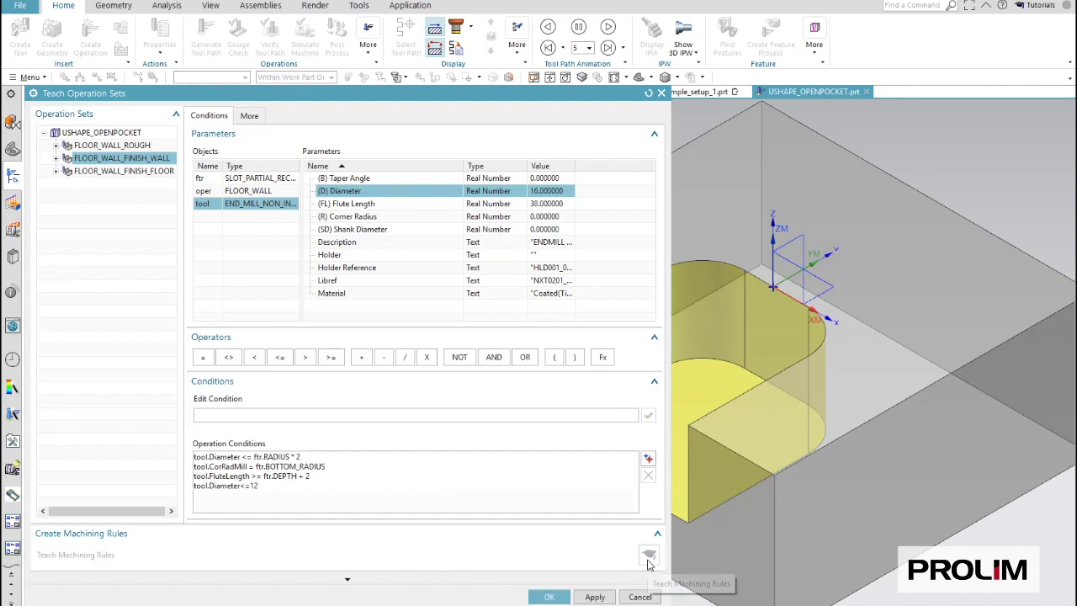
click(551, 598)
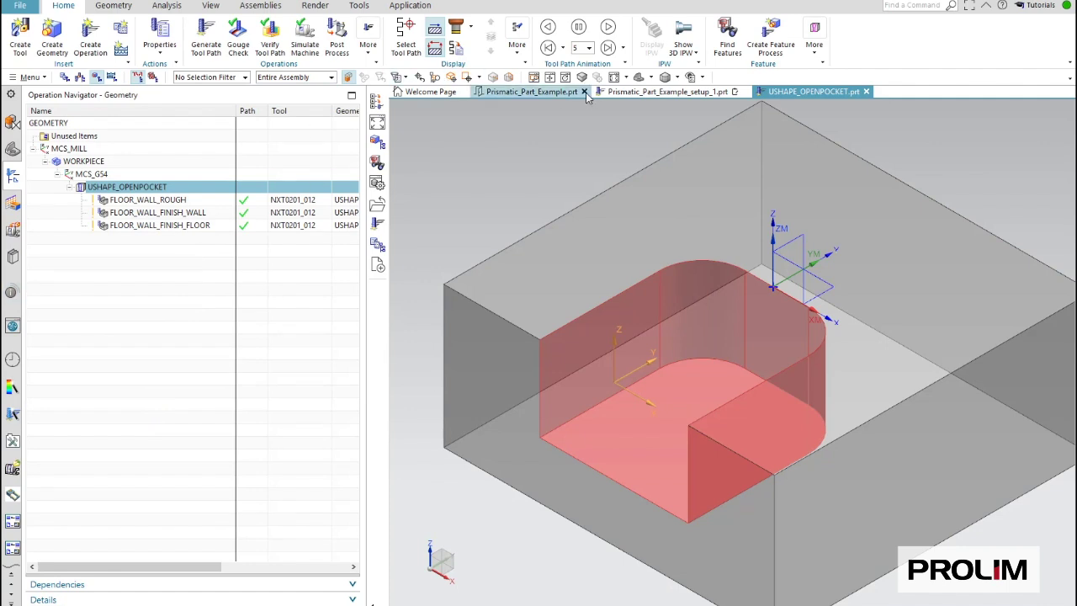
Switch to the Prismatic_Part_Example_setup_1 part and delete the USHAPE_OPENPOCKET geometry group with its operations
click(649, 92)
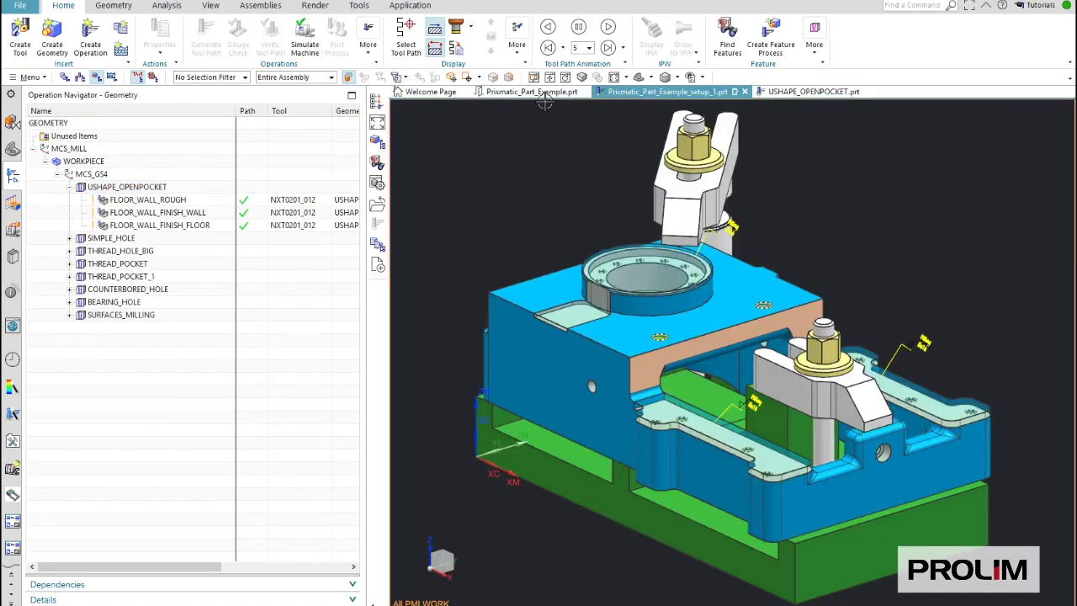
right_click(125, 190)
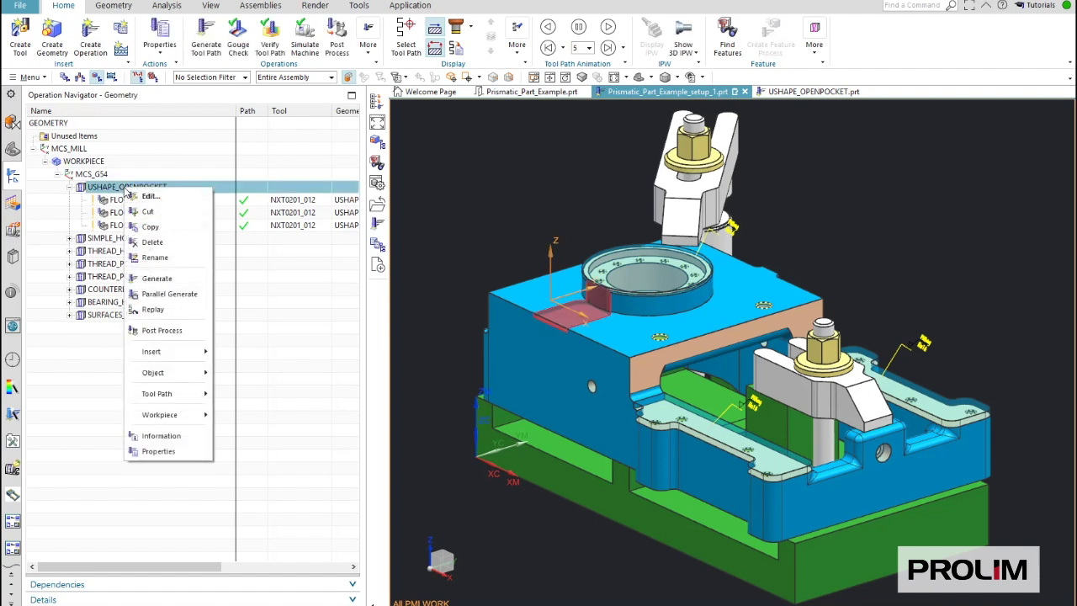
click(151, 242)
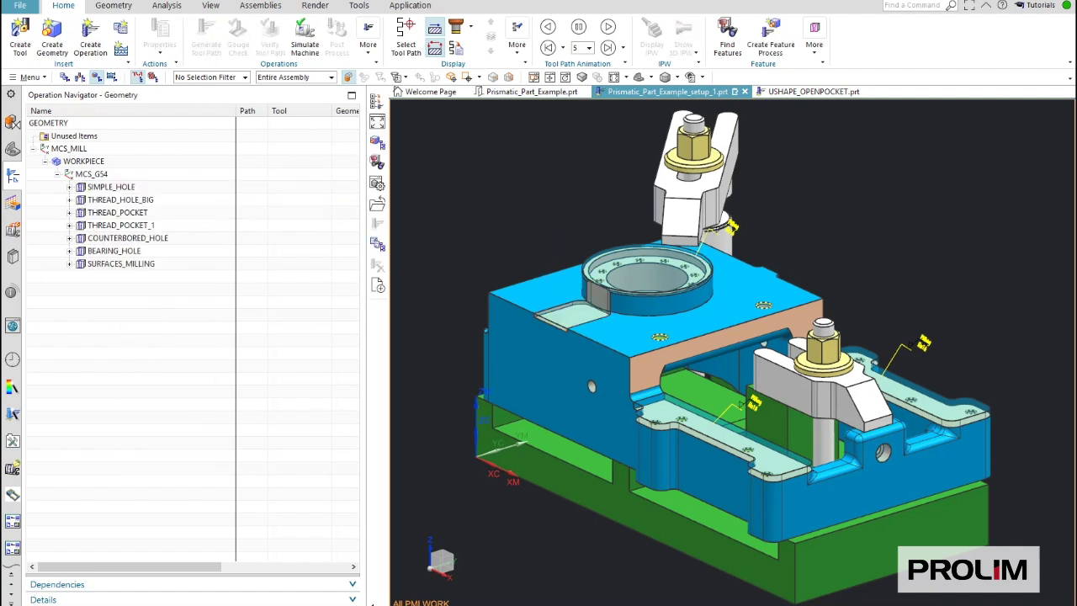
Create a Rule Based feature process for the SLOT_PARTIAL_RECTANGULAR_4 feature, using the Machining Knowledge library and Automatic geometry location
click(13, 206)
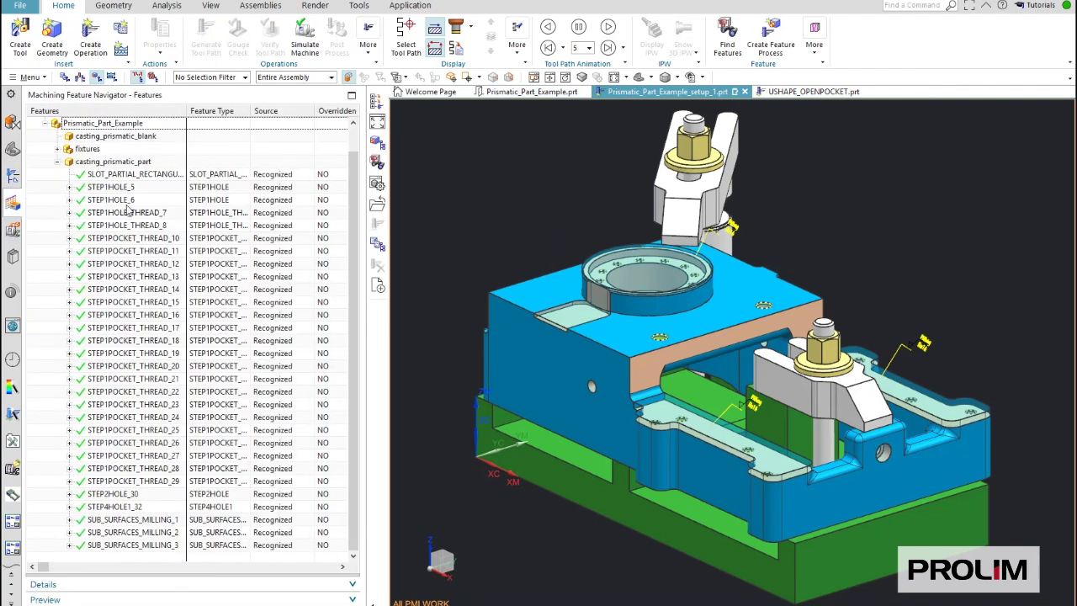
right_click(148, 176)
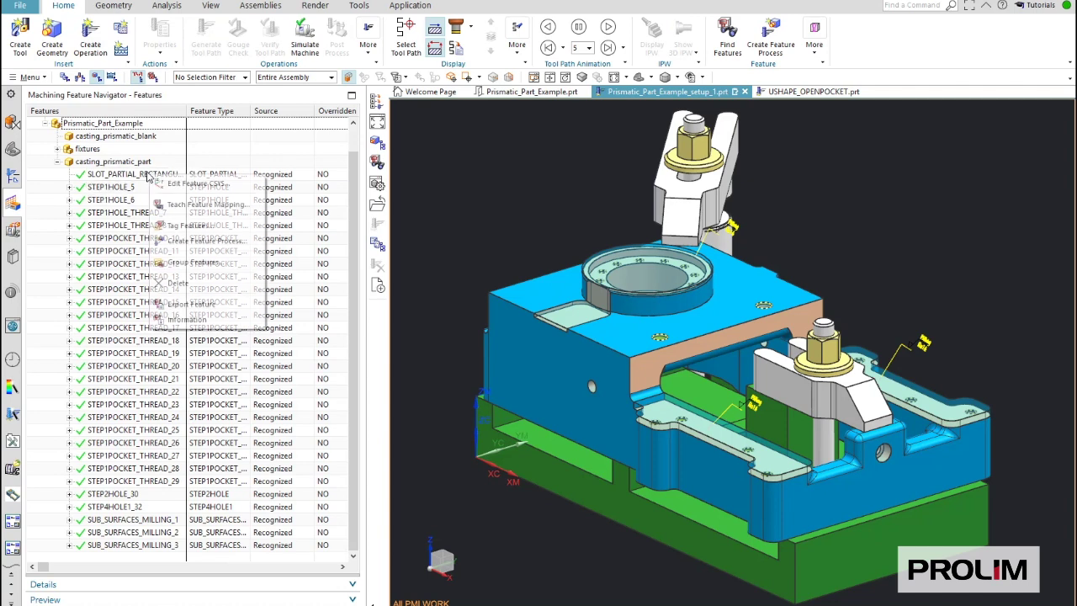
click(138, 174)
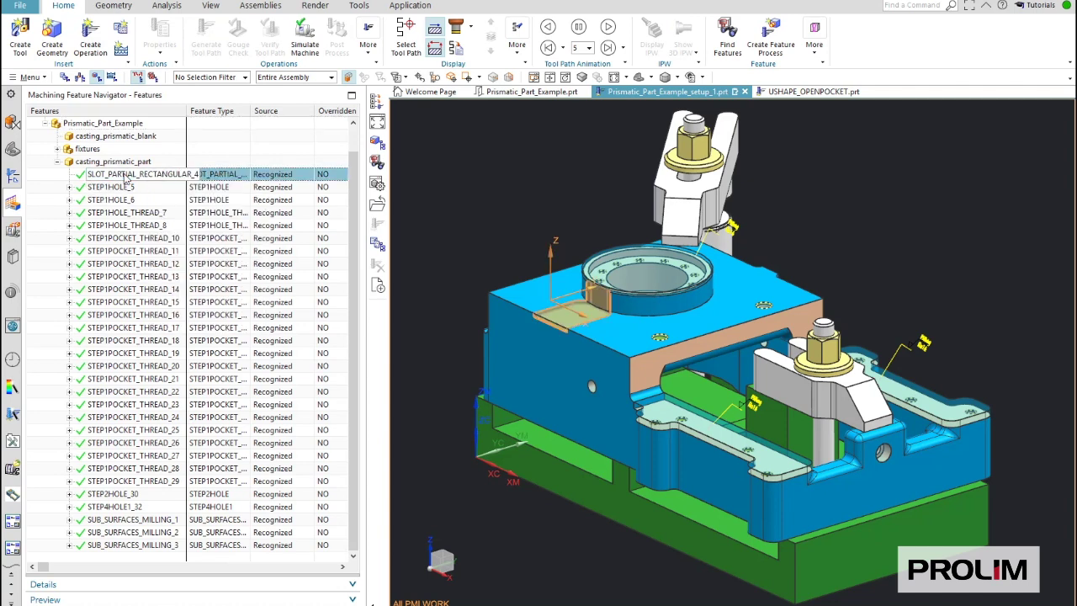
right_click(126, 175)
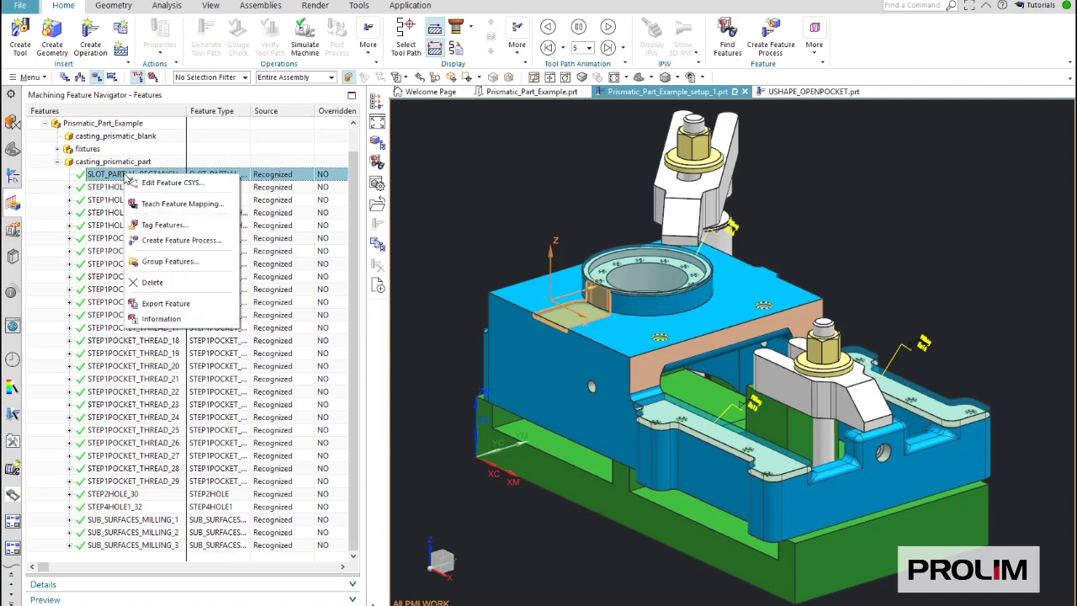
click(158, 241)
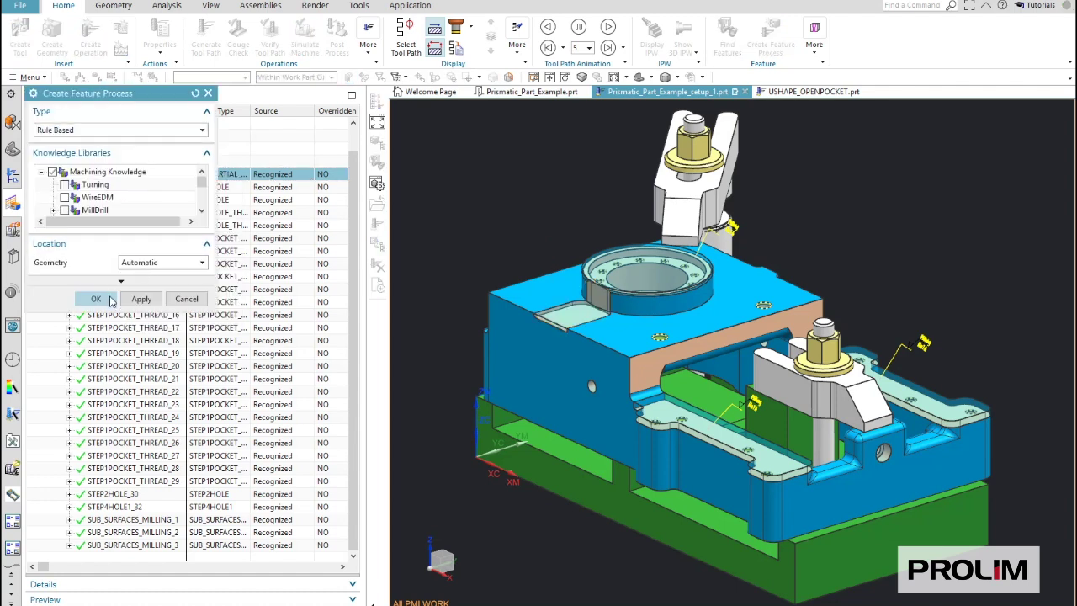
click(109, 300)
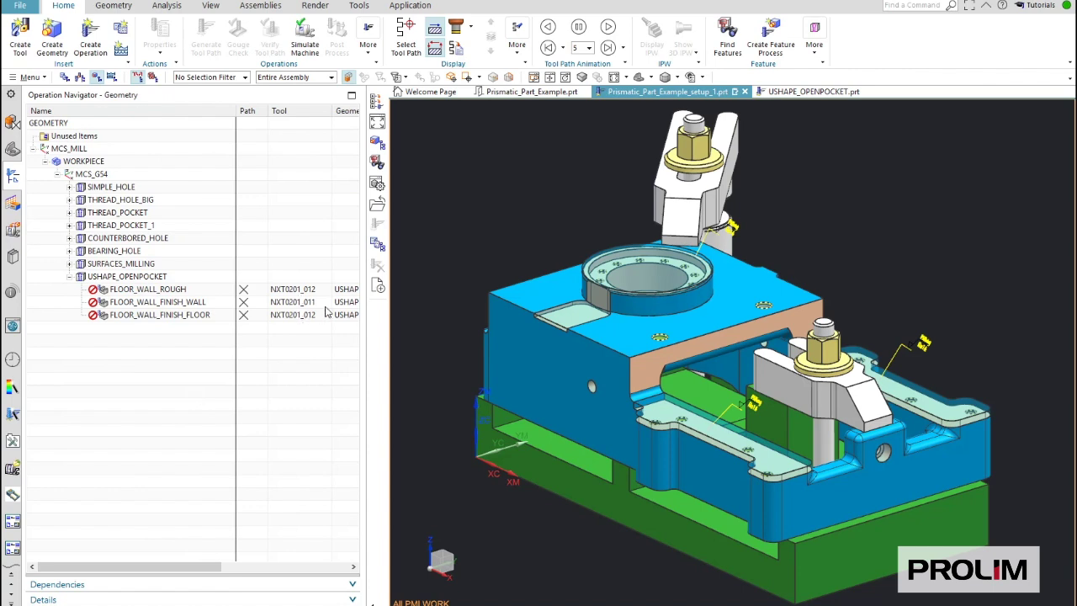
Inspect the tool definition assigned to the FLOOR_WALL_FINISH_WALL operation under USHAPE_OPENPOCKET, then close its dialogs without making changes
right_click(140, 280)
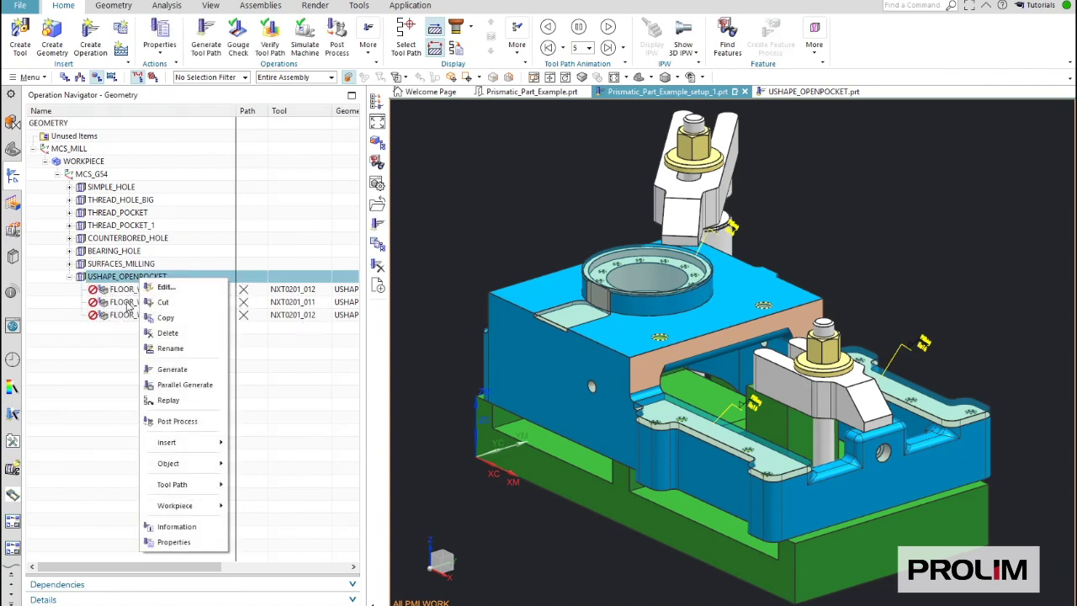
click(127, 302)
double_click(127, 302)
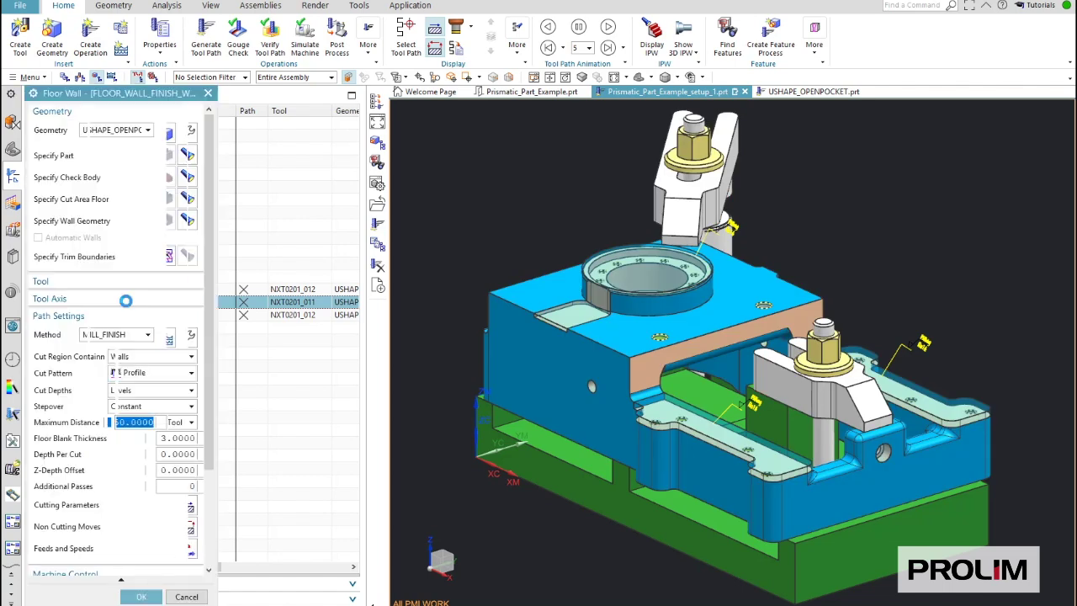
click(205, 286)
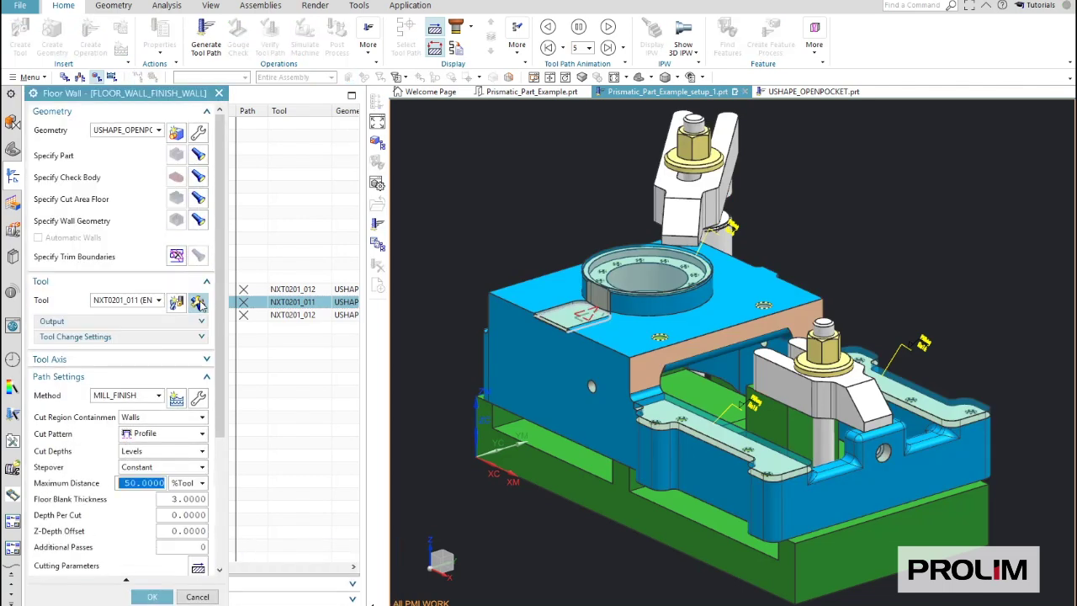
click(199, 305)
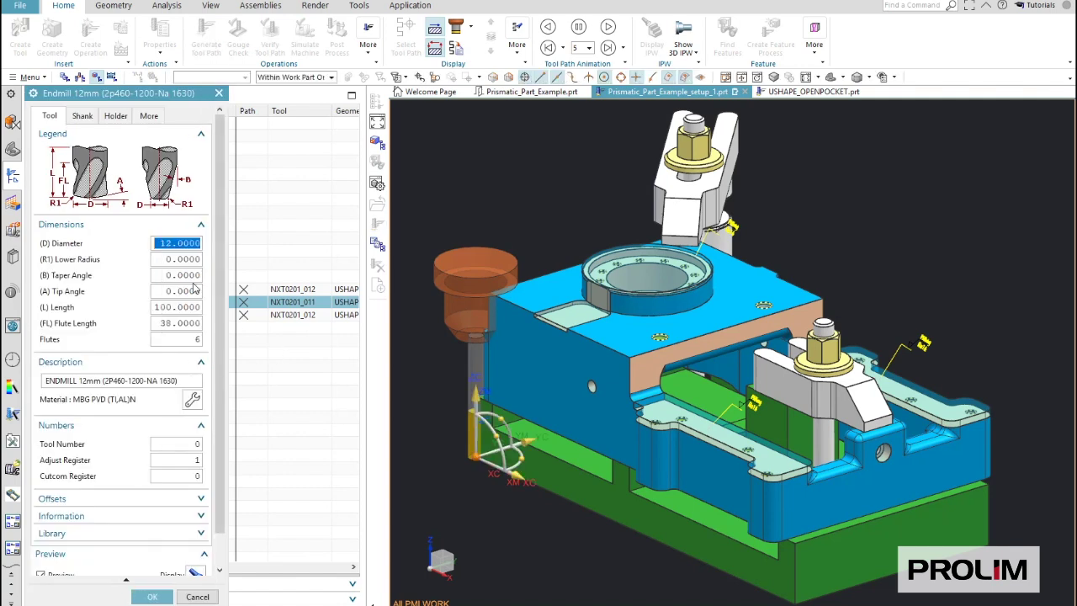
click(197, 596)
click(198, 597)
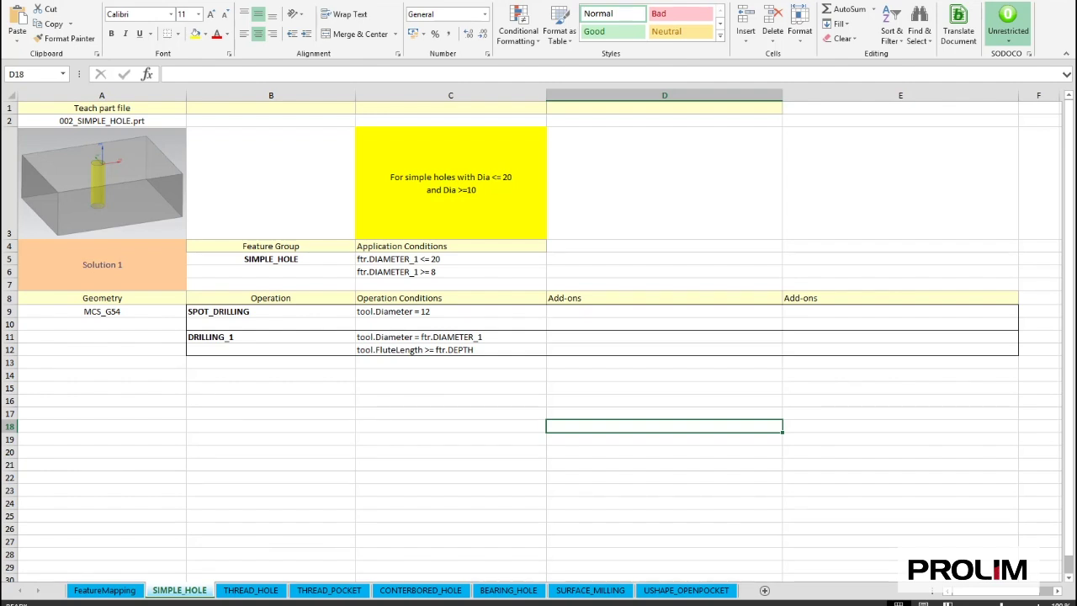
Switch to the Excel rule documentation and review the conditions and operations on the THREAD_HOLE, THREAD_POCKET and CONTERBORED_HOLE sheets
click(238, 590)
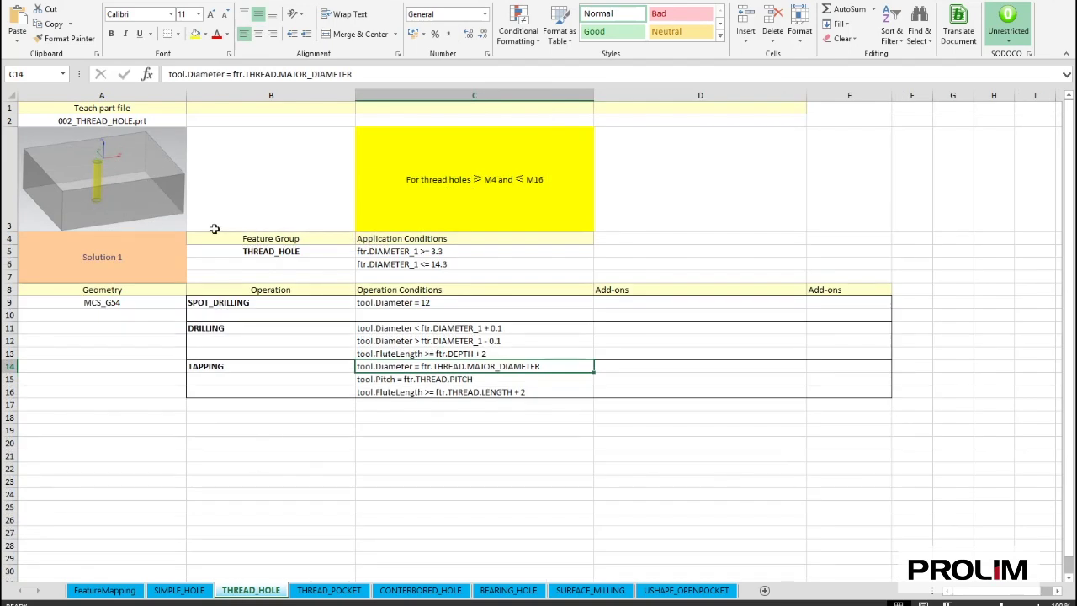
drag(255, 253, 438, 267)
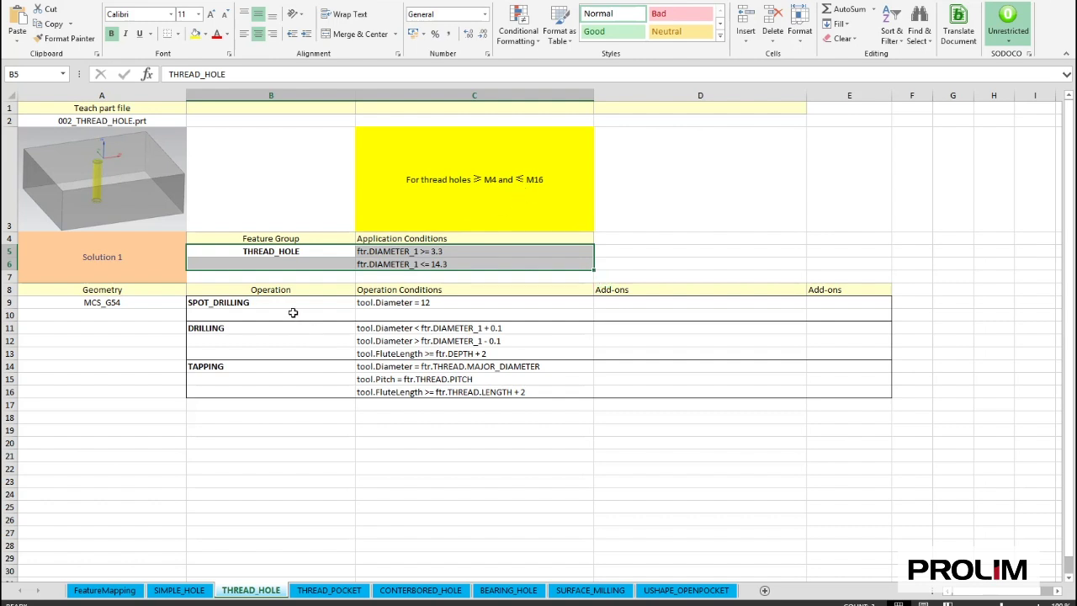
drag(292, 305, 286, 385)
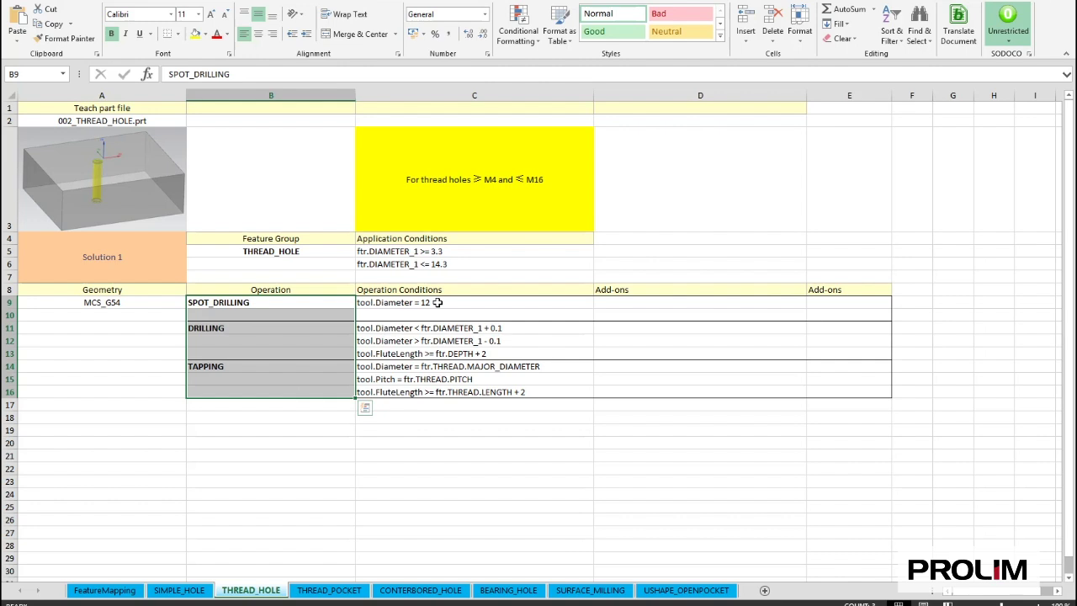
click(351, 593)
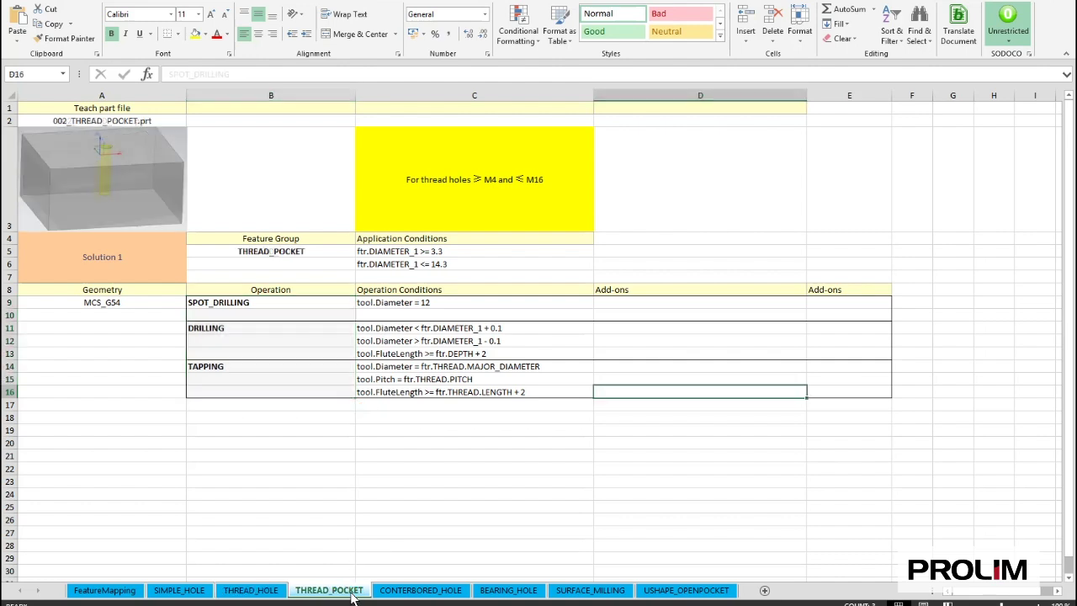
click(411, 592)
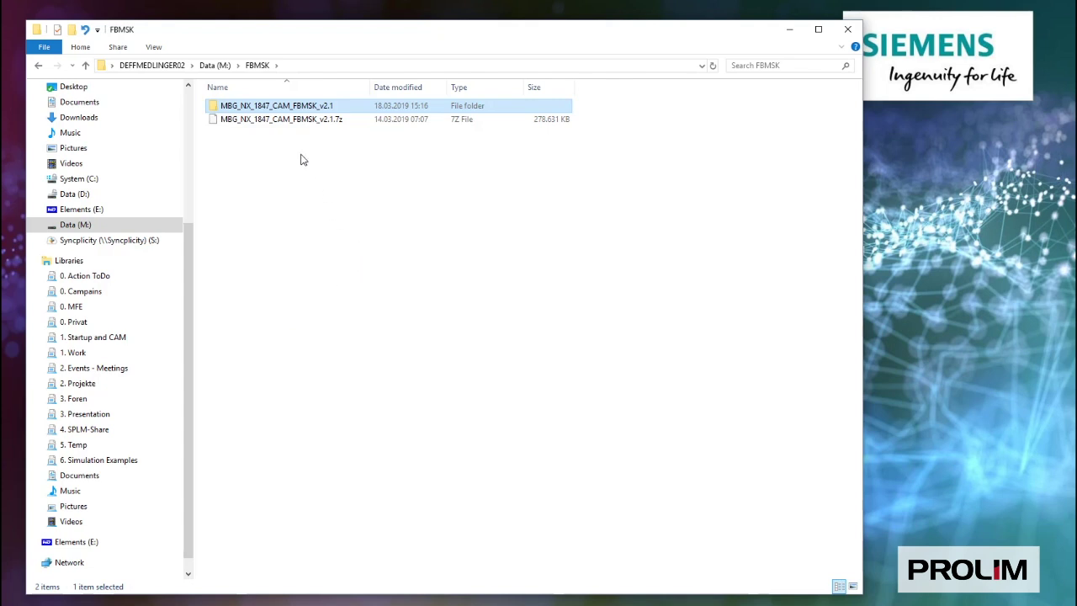
Switch to File Explorer, open the MBG_NX_1847_CAM_FBMSK_v2.1 folder and launch NX with Launch_FBMSK_NX1847_Prismatic.bat
click(266, 122)
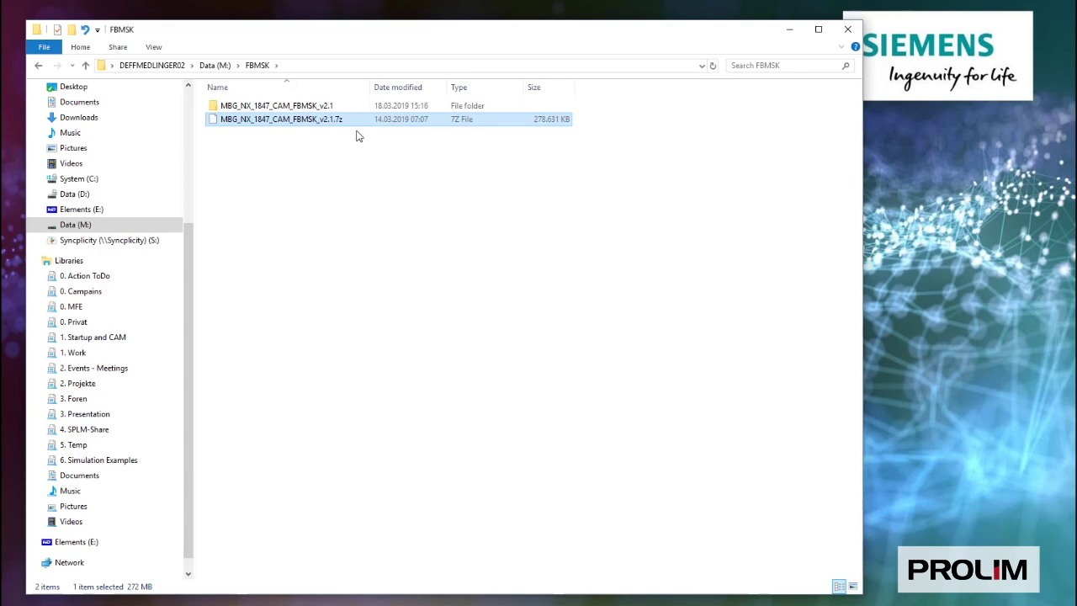
double_click(320, 109)
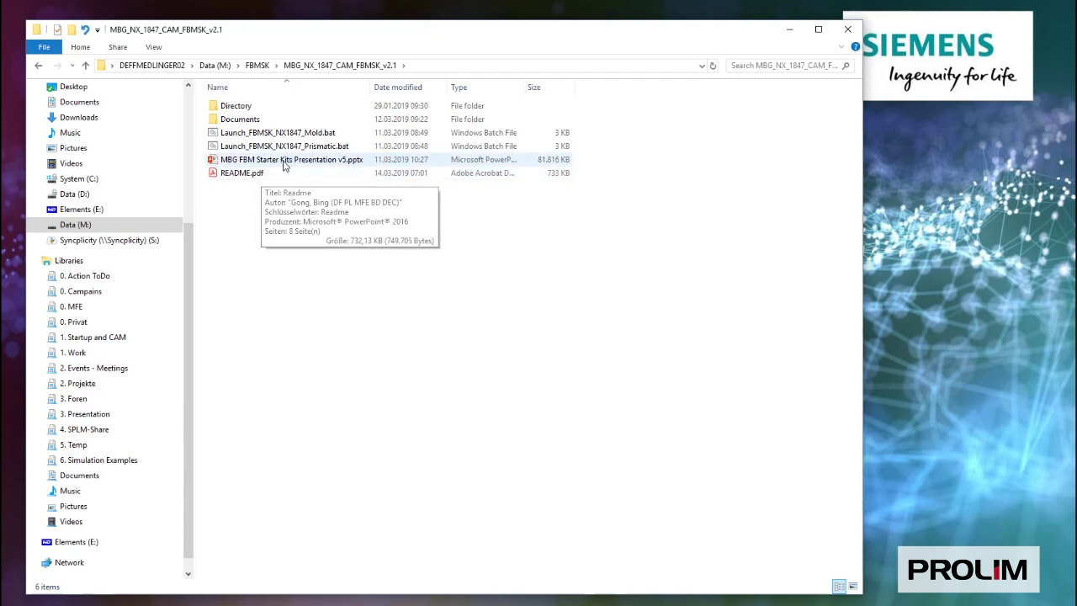
click(274, 151)
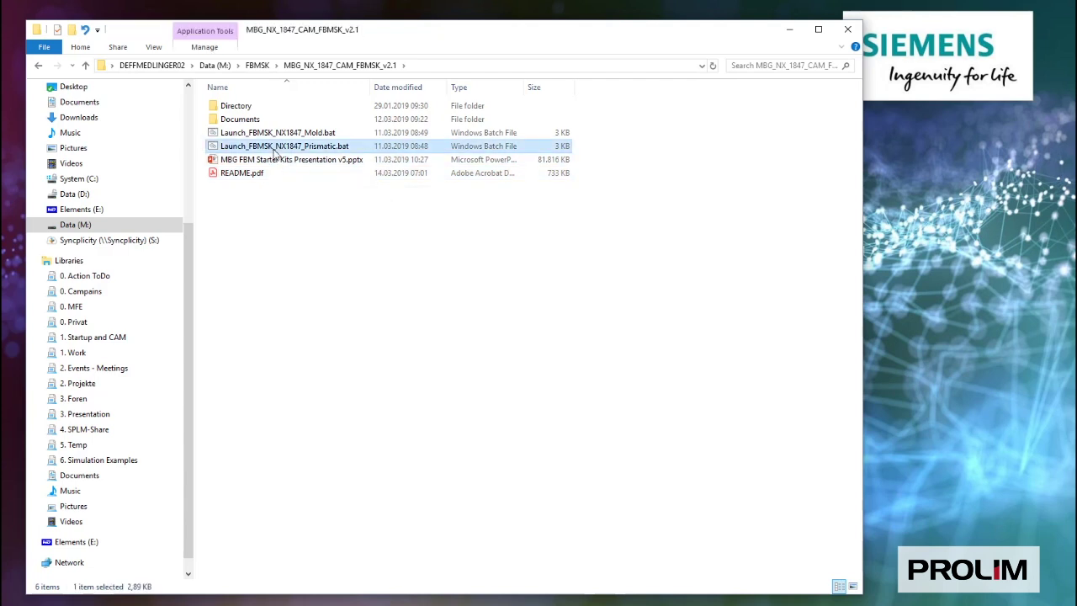
double_click(316, 146)
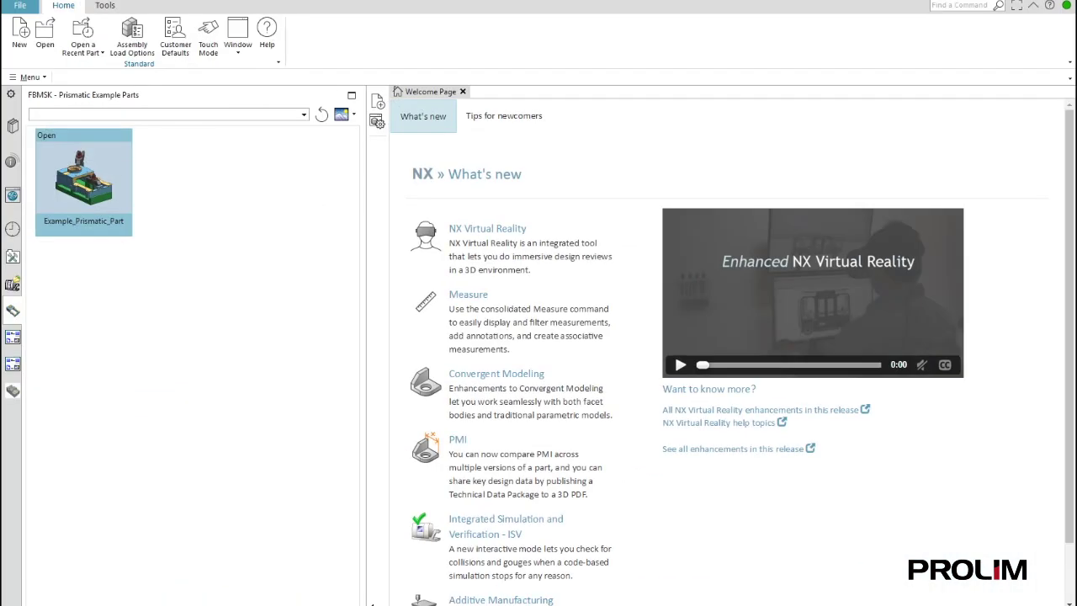
Browse the FBMSK prismatic teach, test and example part palettes in NX, and dismiss the Automatic Updates message
click(13, 338)
click(13, 368)
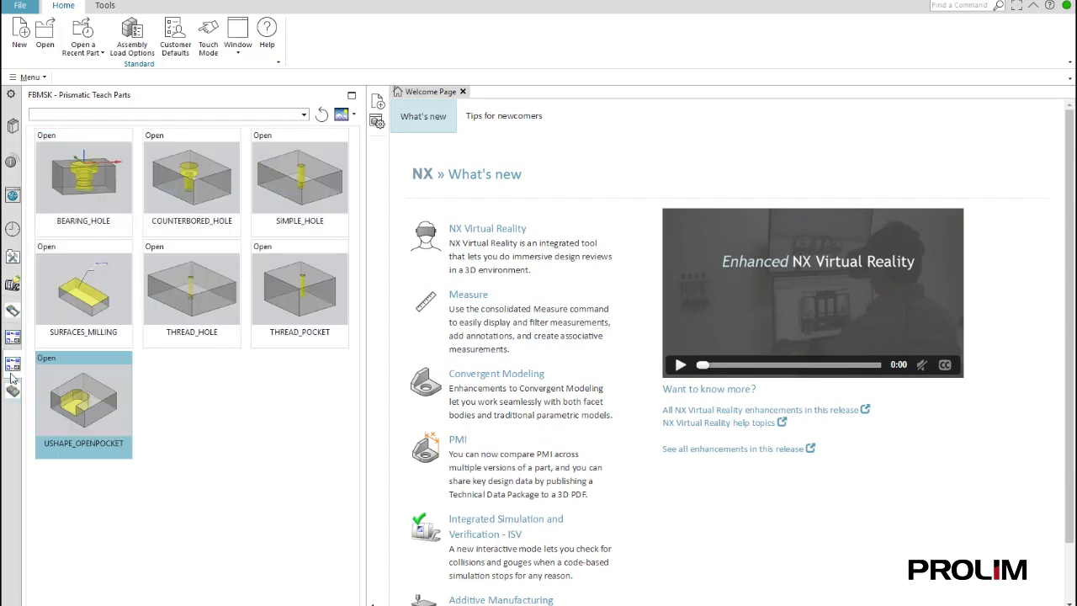
click(13, 392)
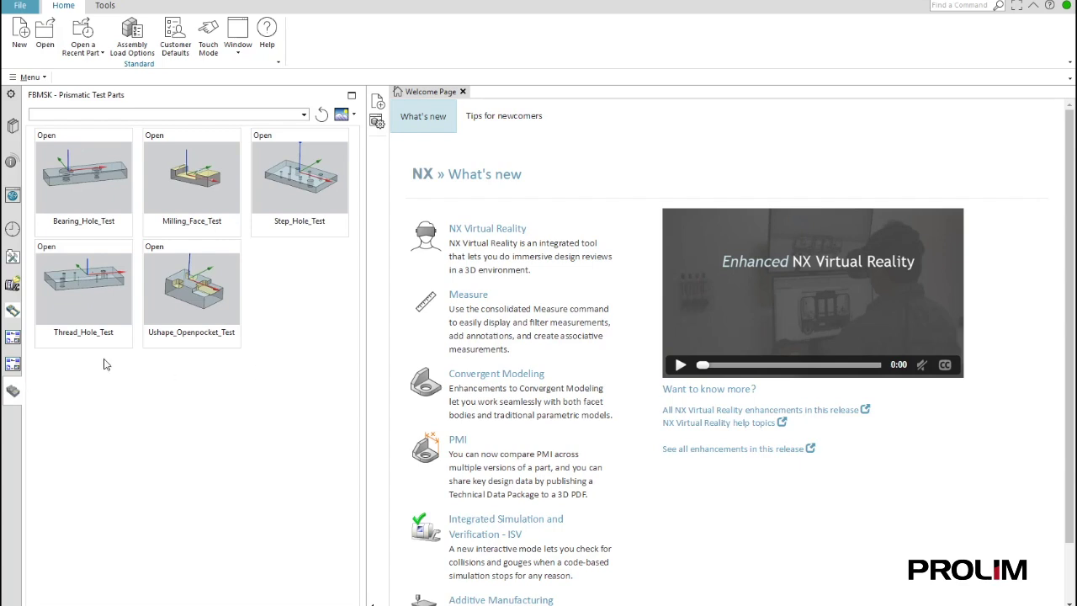
click(14, 311)
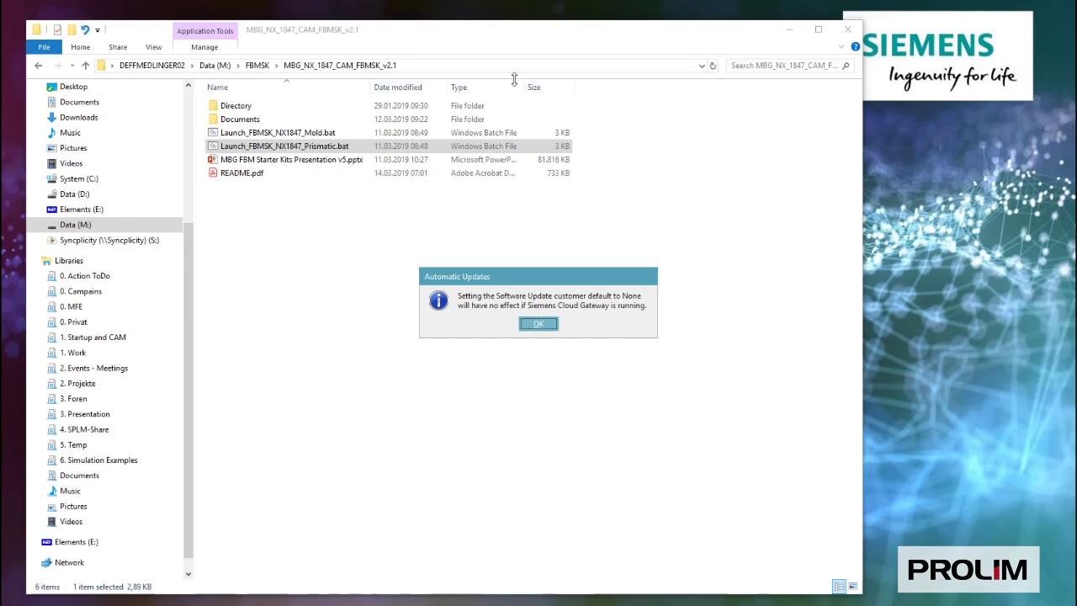
key(Return)
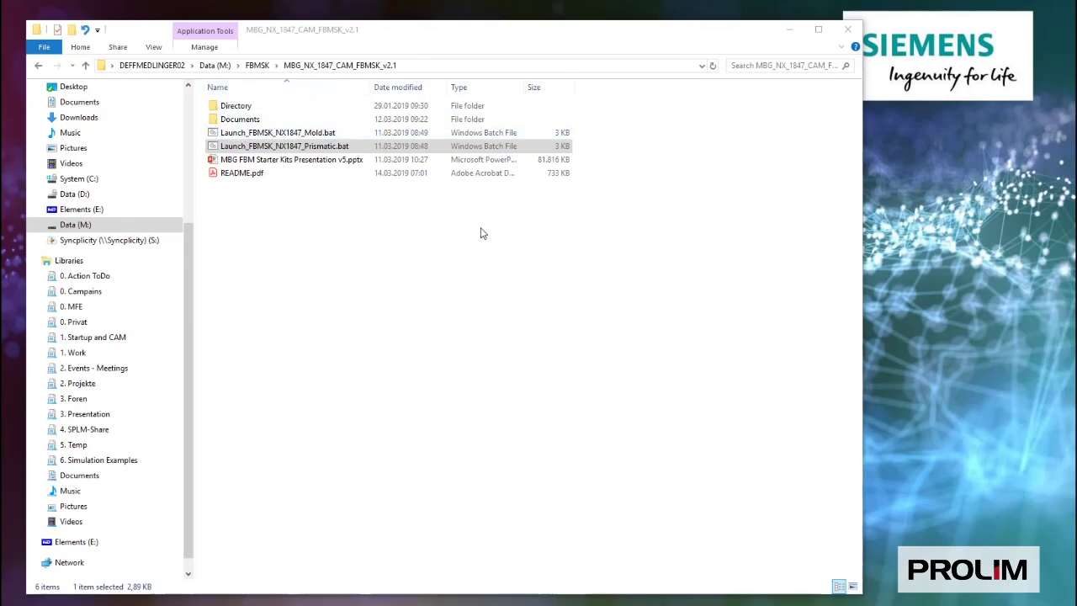
Return to File Explorer and browse through the kit's Documents and Examples folders to the contents of Prismatic
click(481, 234)
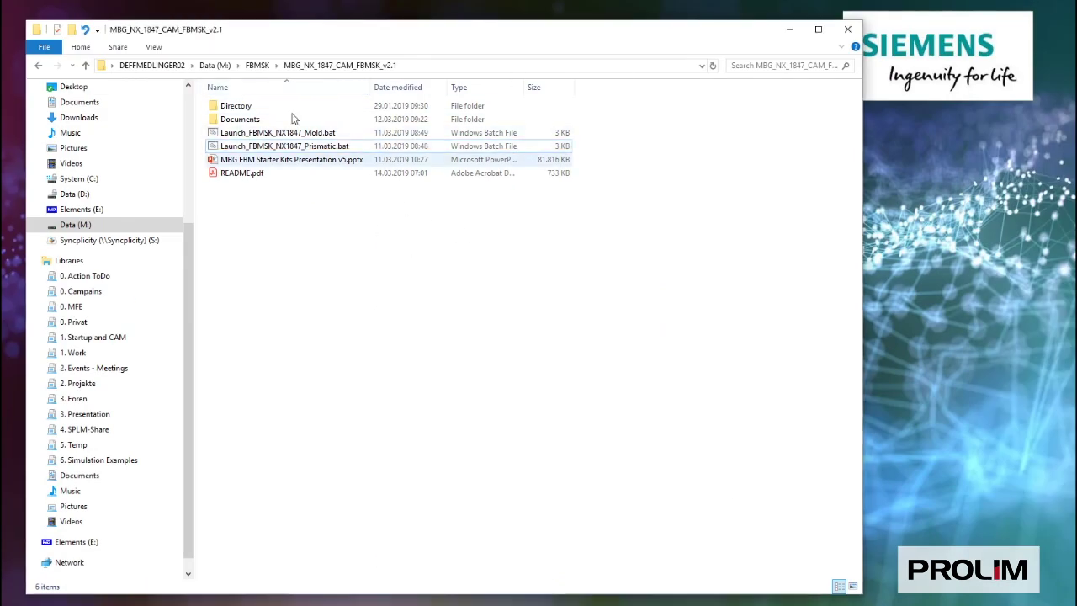
double_click(248, 122)
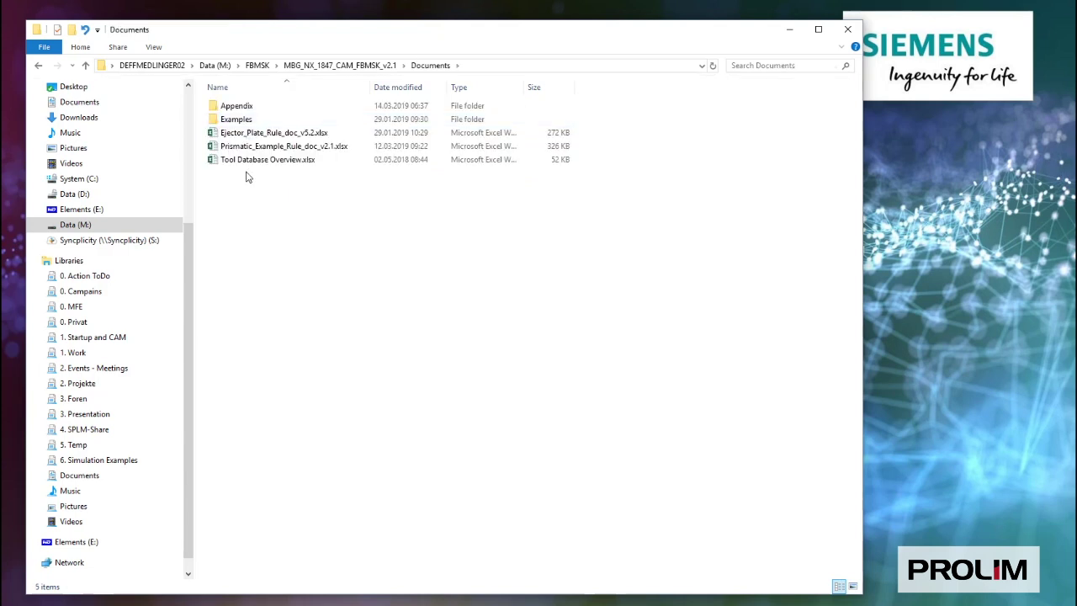
double_click(242, 122)
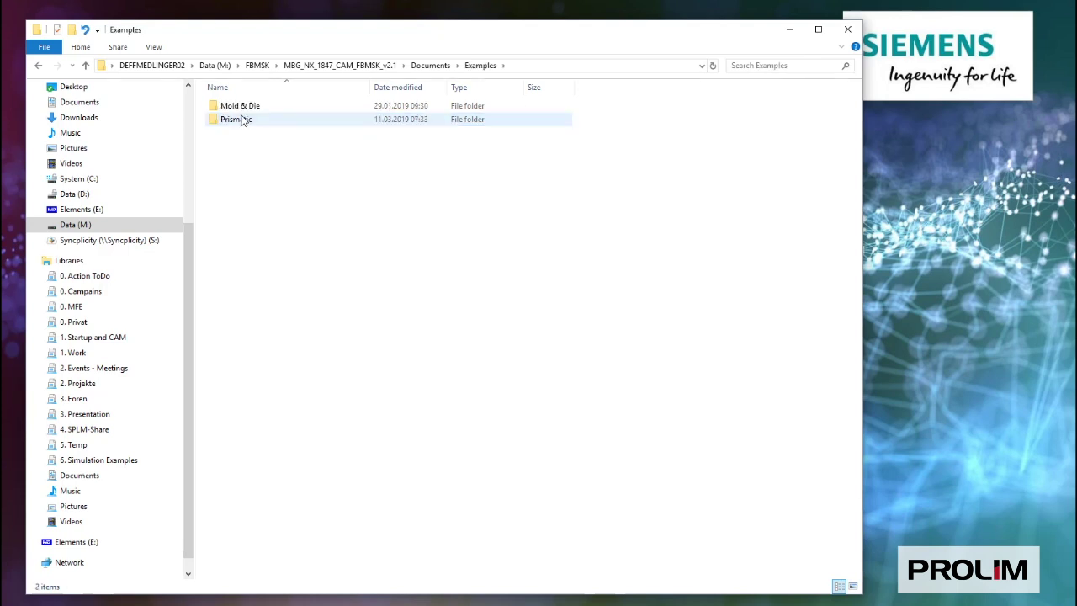
click(243, 120)
double_click(243, 120)
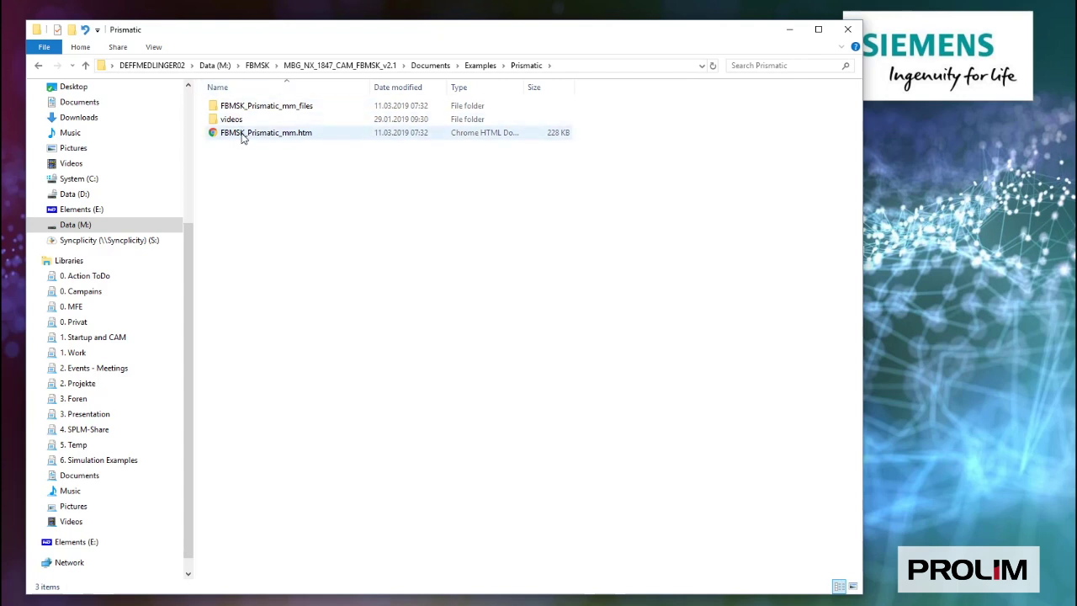
Go back to the Documents folder, review the contents of Appendix, and return to the MBG_NX_1847_CAM_FBMSK_v2.1 folder
click(476, 71)
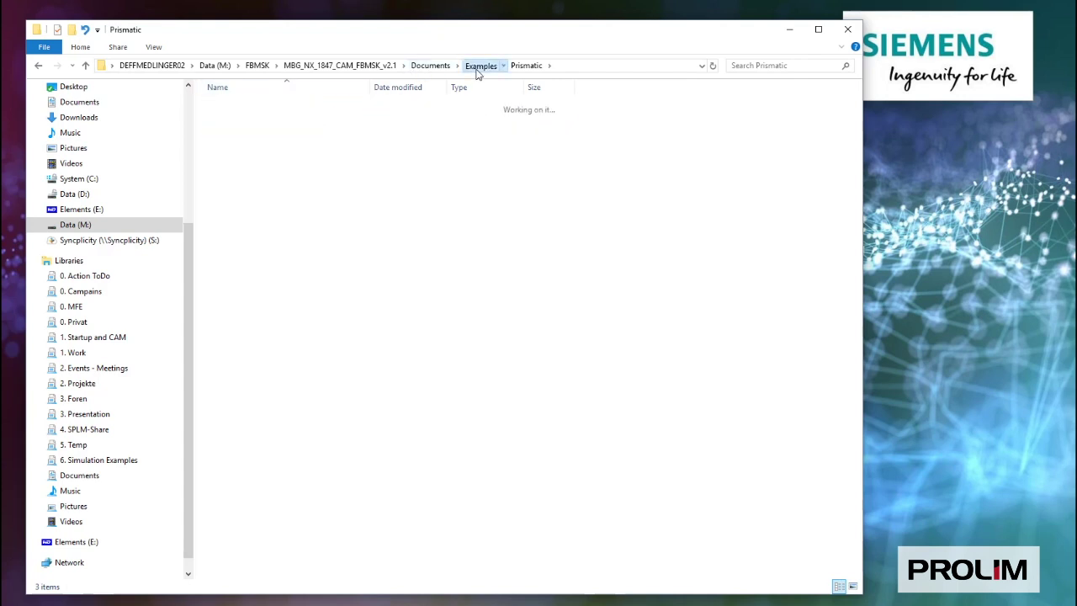
click(431, 68)
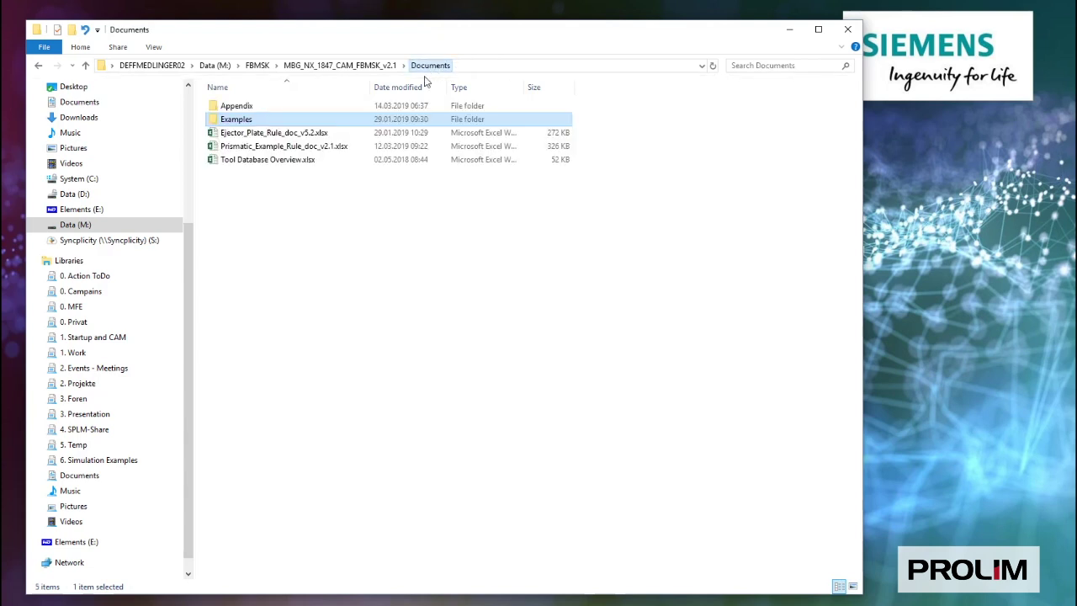
double_click(269, 108)
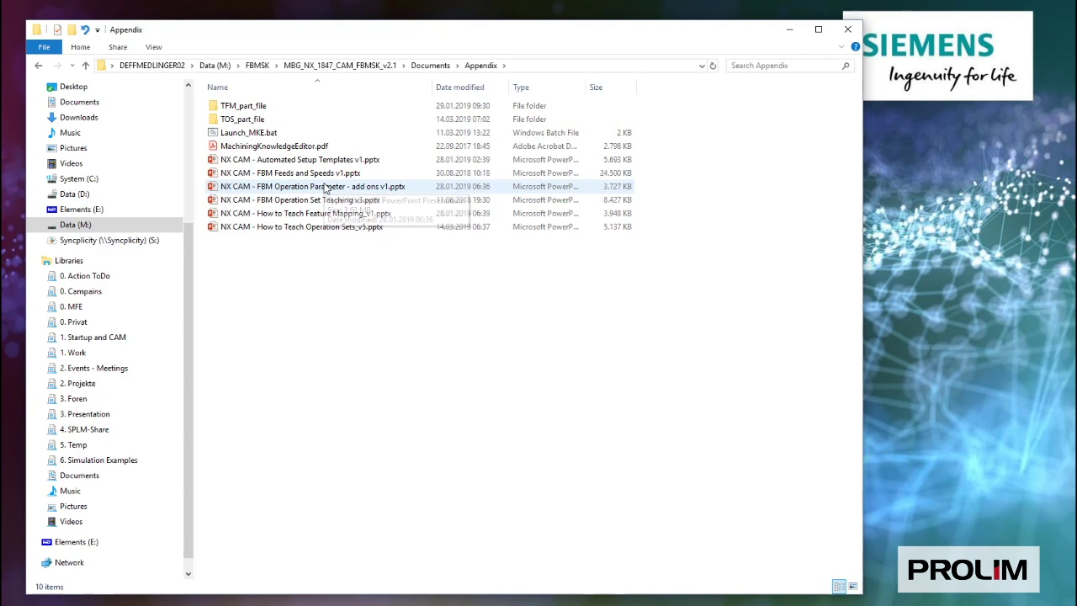
click(354, 66)
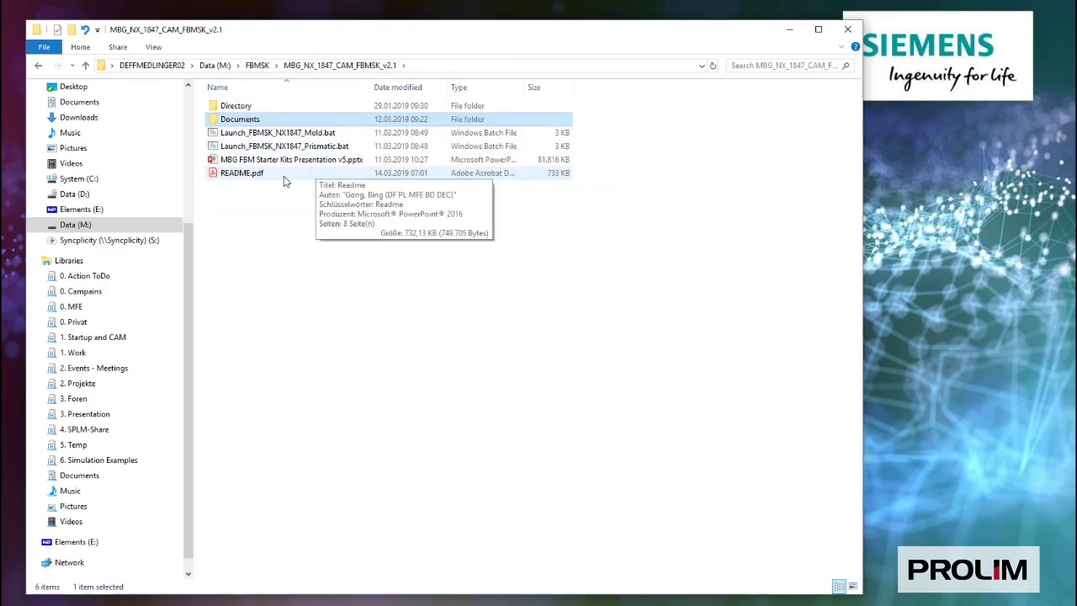